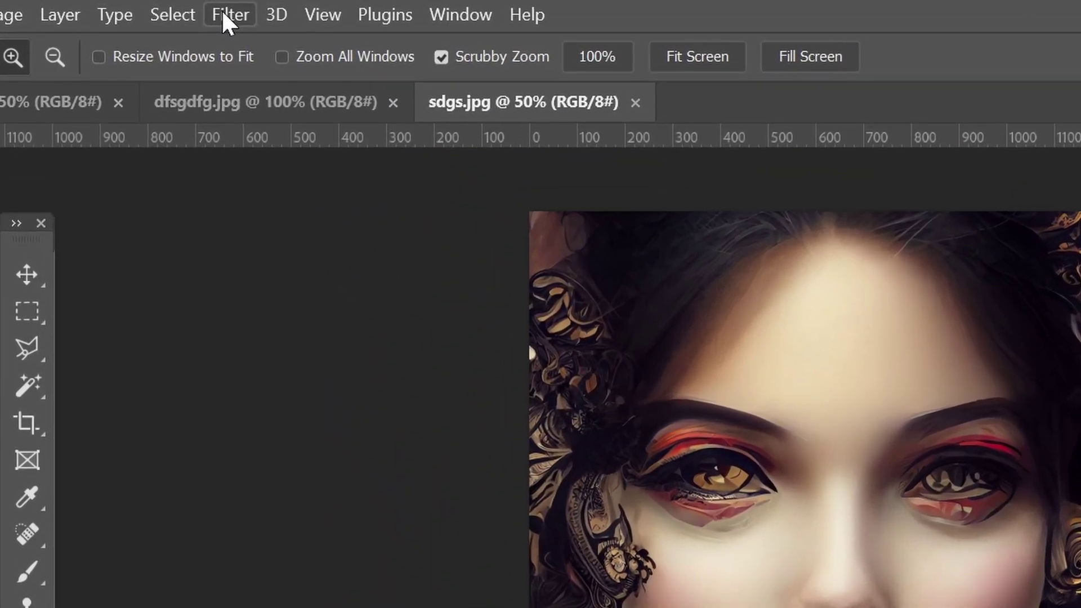
# Open the Neural Filters workspace on sdgs.jpg from the Filter menu.
pyautogui.click(175, 10)
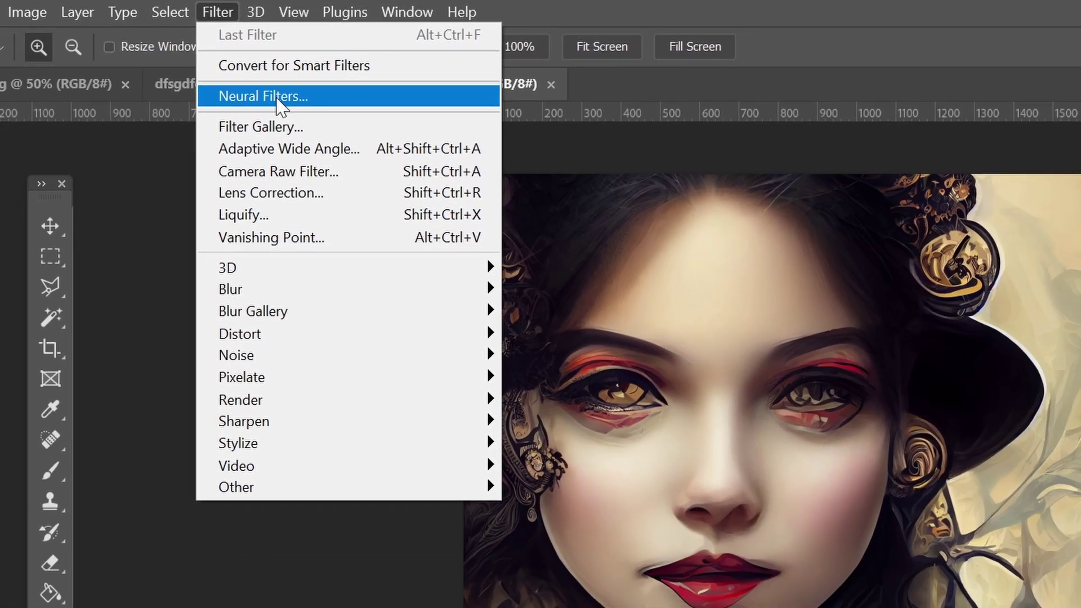
pyautogui.click(299, 114)
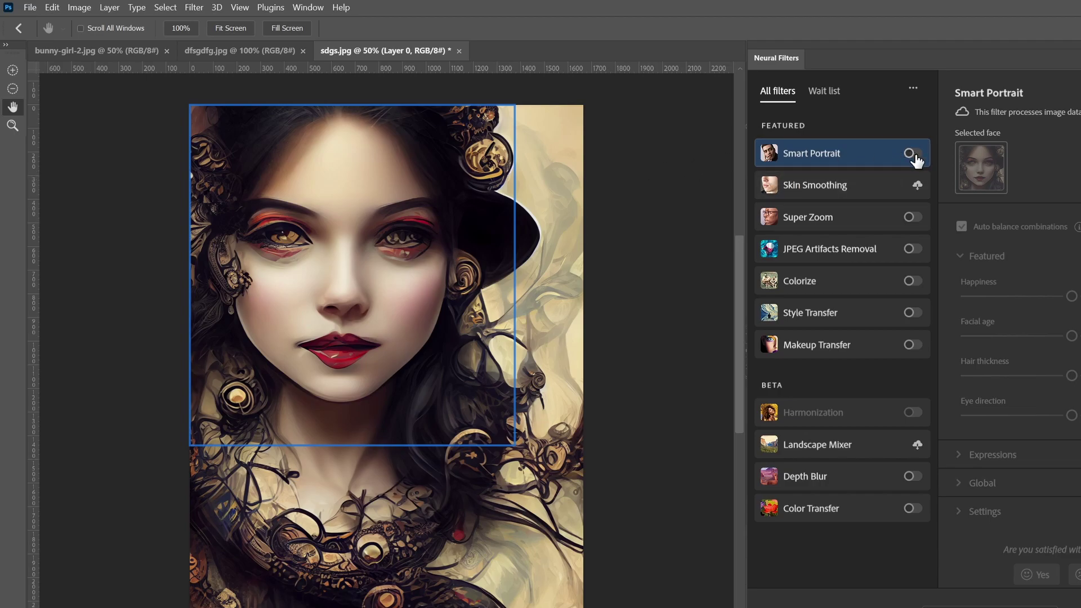
# Turn on Smart Portrait and zoom the portrait view to 80%.
pyautogui.click(911, 162)
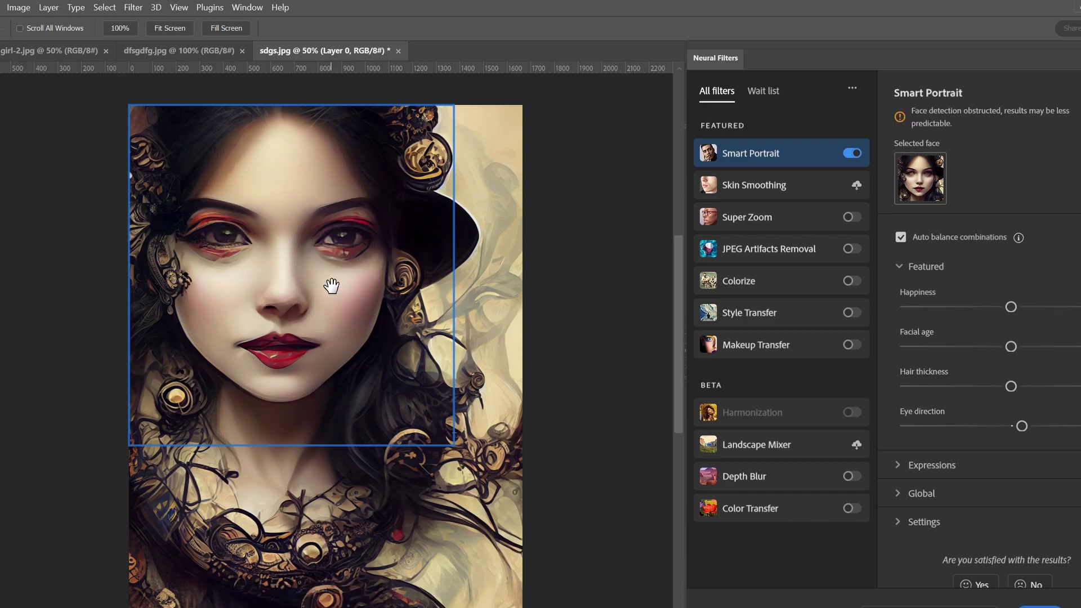
pyautogui.scroll(1, 292, 242)
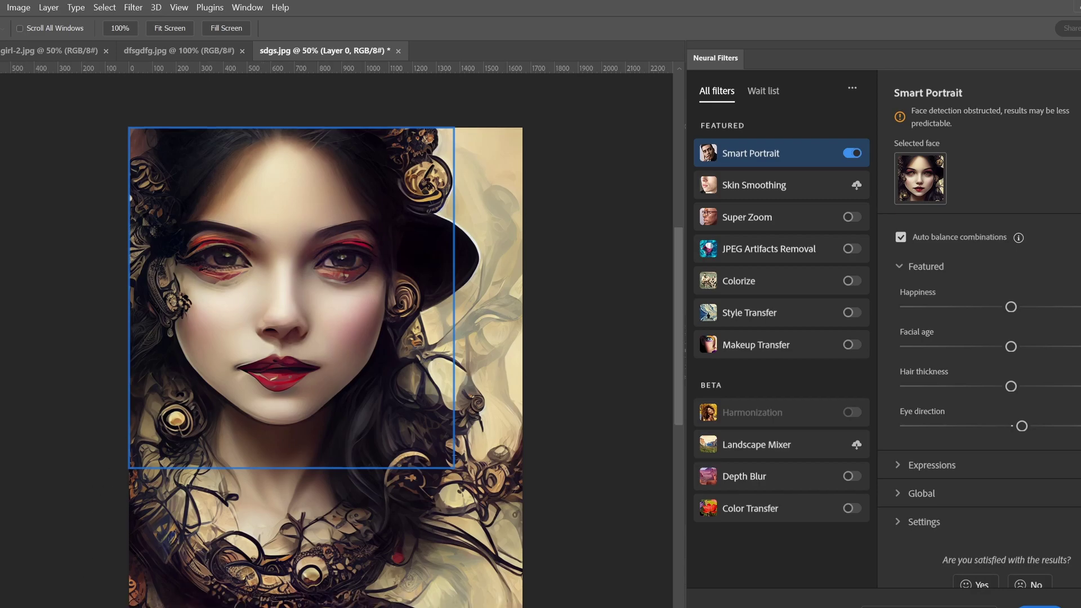
pyautogui.hotkey('ctrl', '+')
pyautogui.hotkey('ctrl', '+')
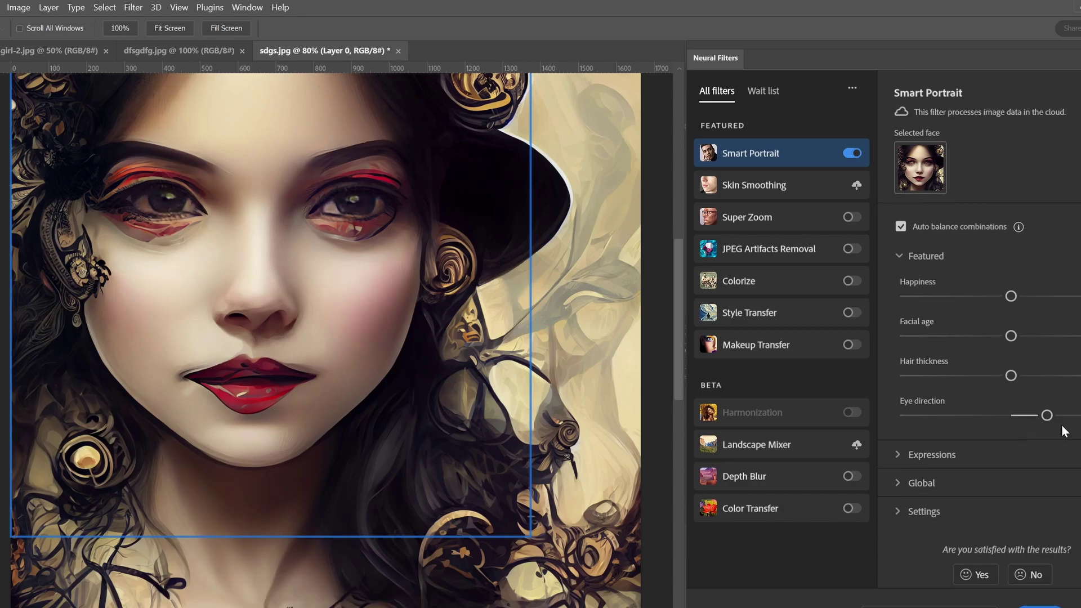
# Push Smart Portrait's Eye direction to its maximum and expand the Expressions settings.
pyautogui.moveTo(1046, 416); pyautogui.dragTo(1063, 416)
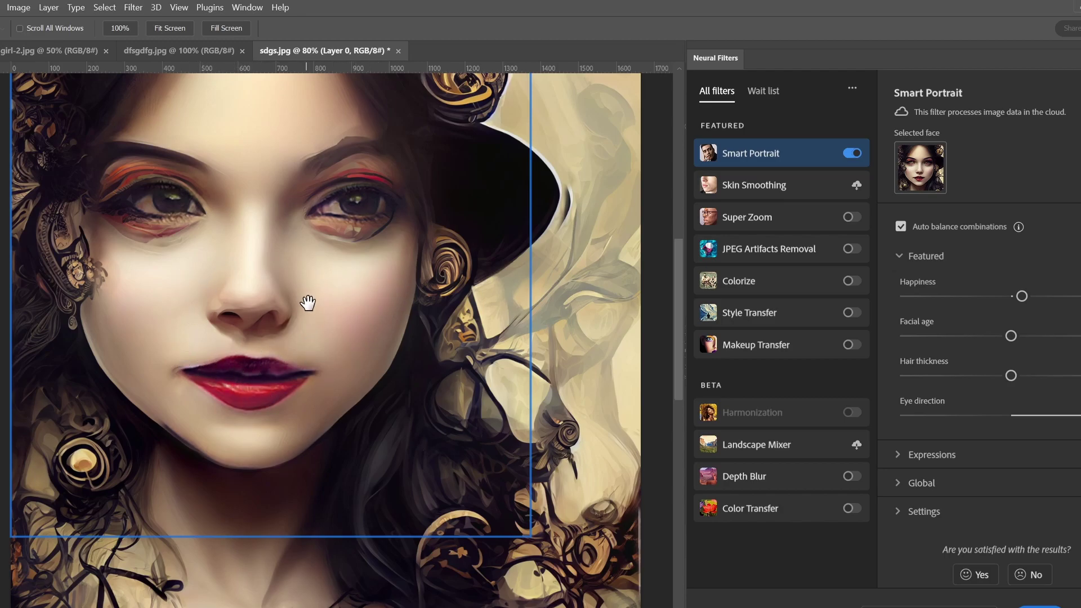
pyautogui.click(896, 460)
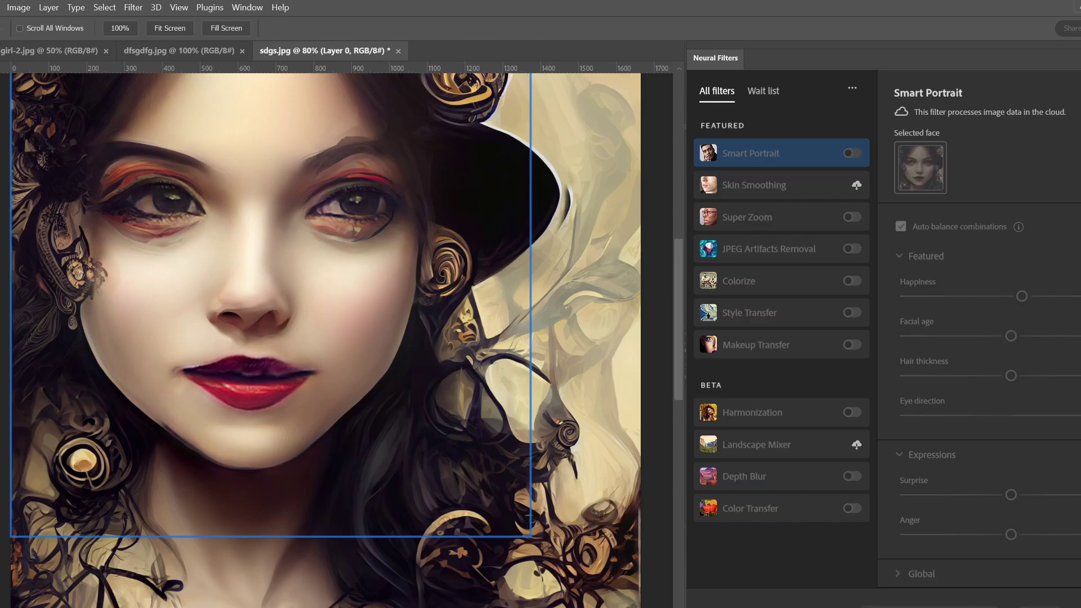
# Apply the Smart Portrait result, deselect, and zoom in on the eyes and nose.
pyautogui.press('z')
pyautogui.keyDown('alt'); pyautogui.click(524, 381); pyautogui.keyUp('alt')
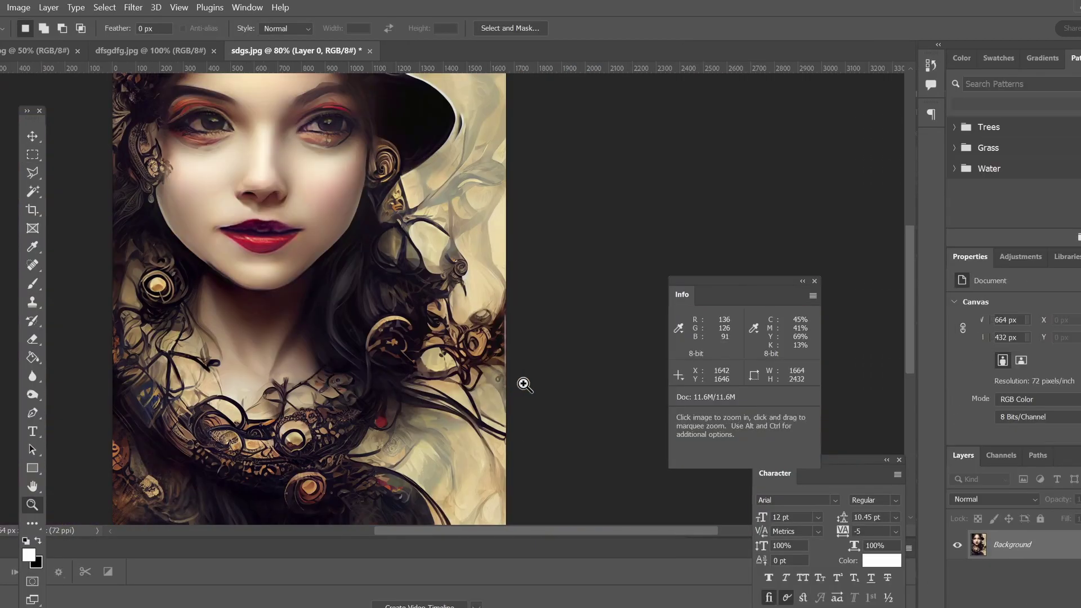
pyautogui.hotkey('ctrl', 'd')
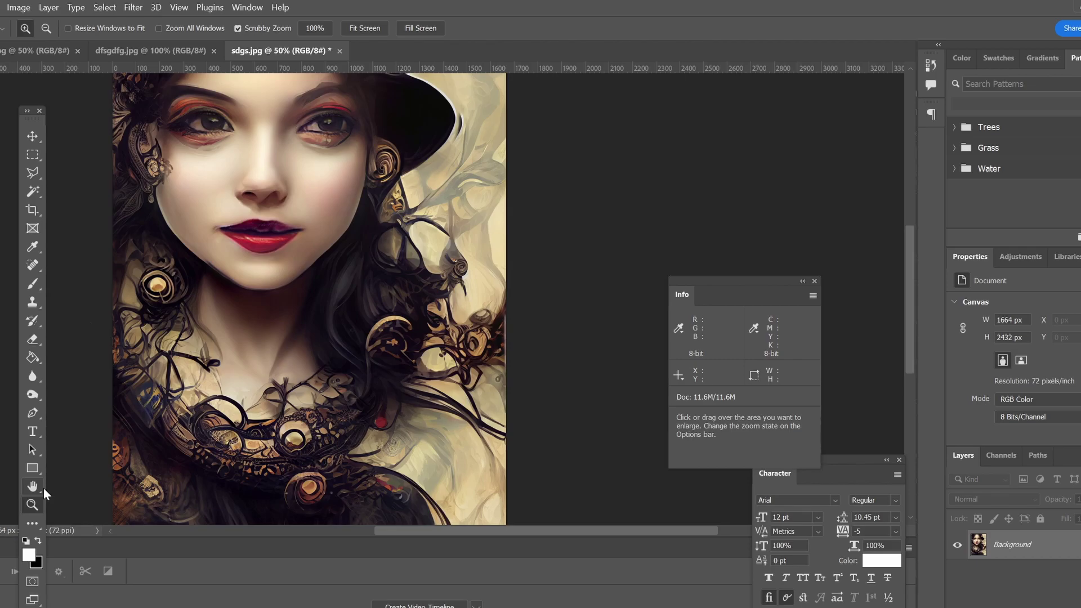
pyautogui.moveTo(289, 212); pyautogui.dragTo(383, 332)
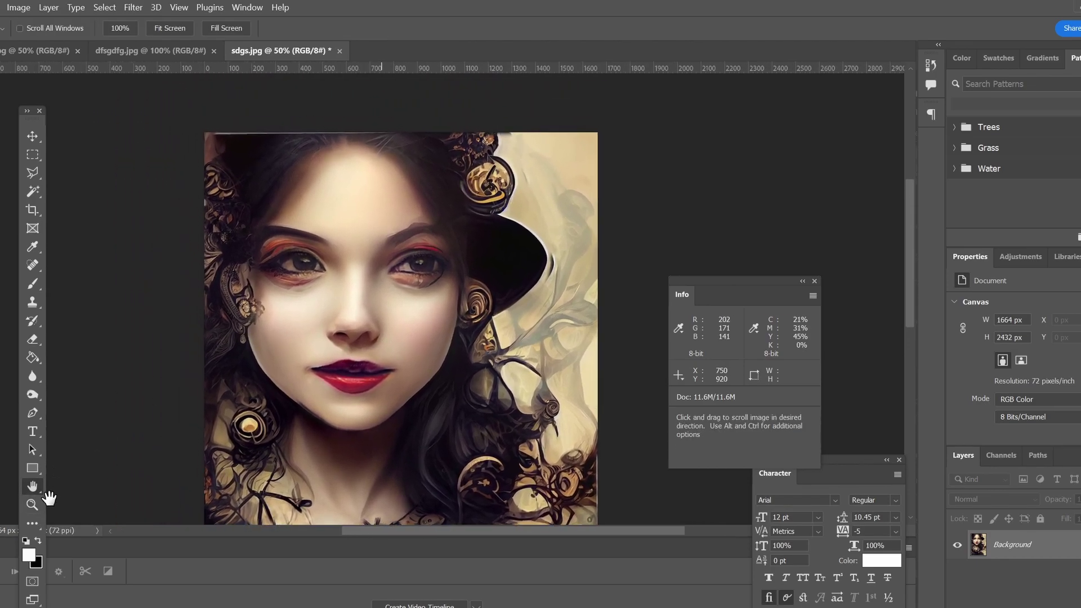
pyautogui.click(387, 257)
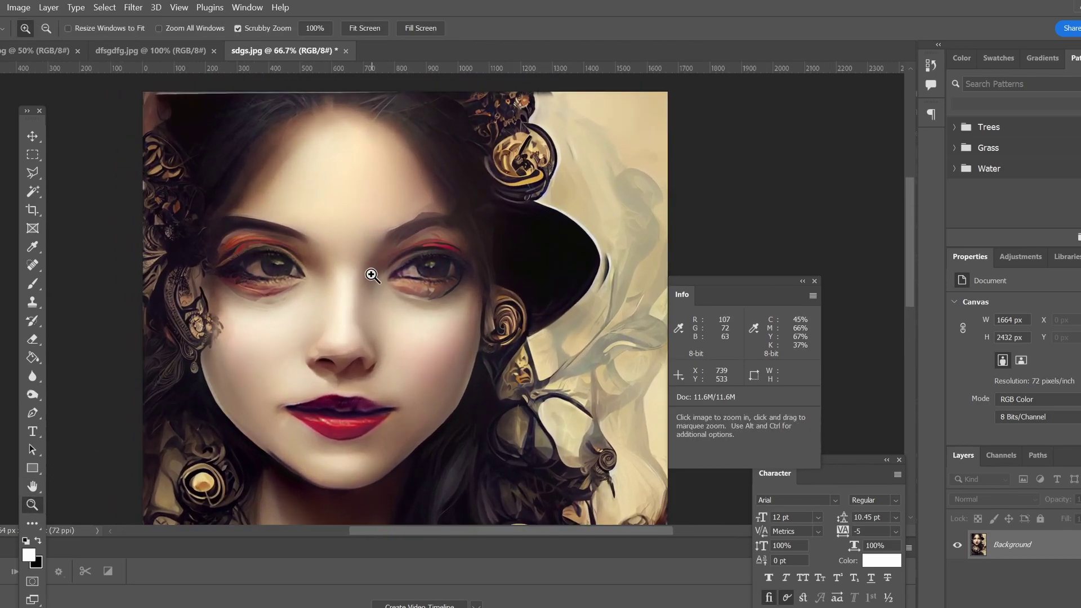
pyautogui.click(355, 379)
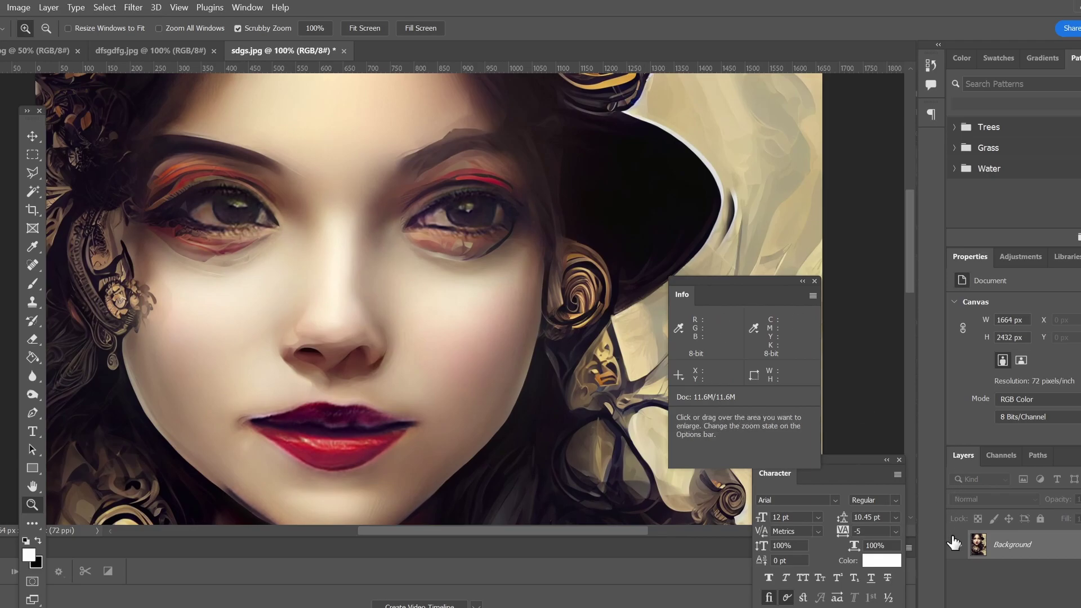
# Toggle in History between the original snapshot and the filtered state, ending on the filtered result.
pyautogui.click(928, 65)
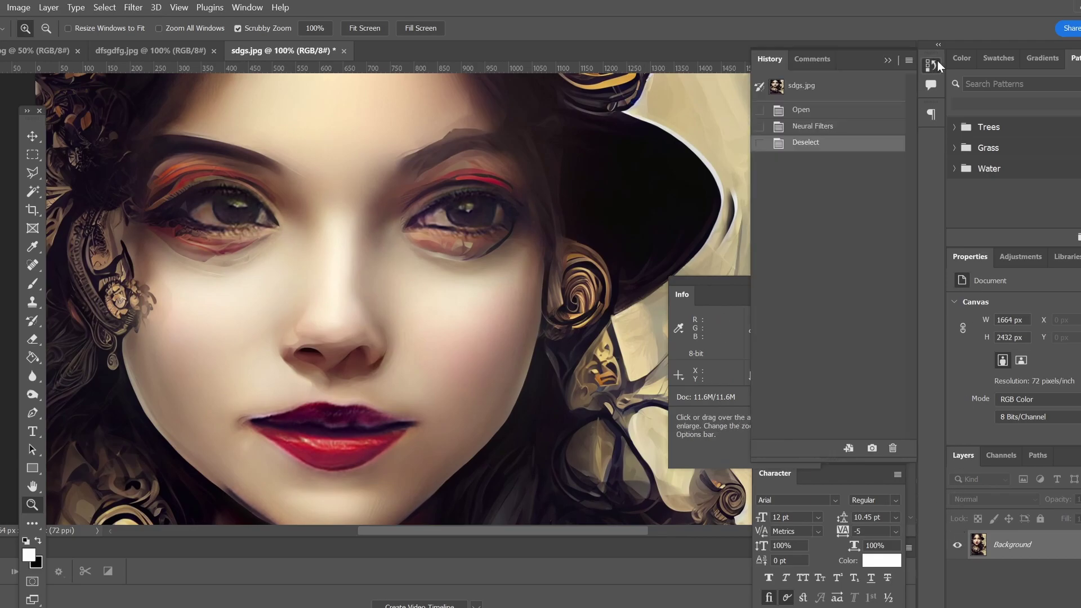
pyautogui.click(832, 127)
pyautogui.click(815, 90)
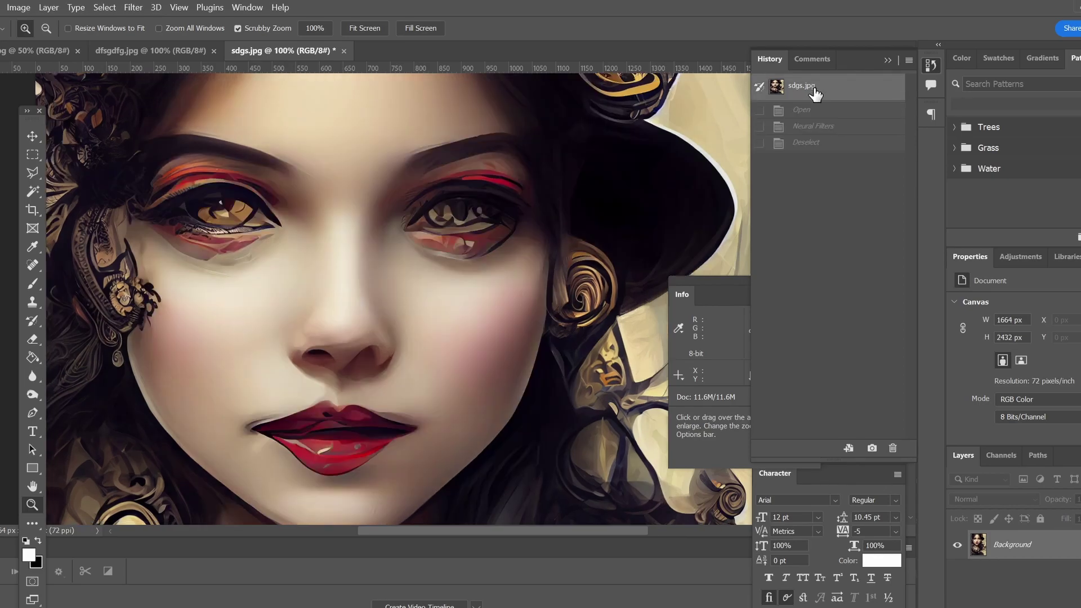
pyautogui.click(812, 143)
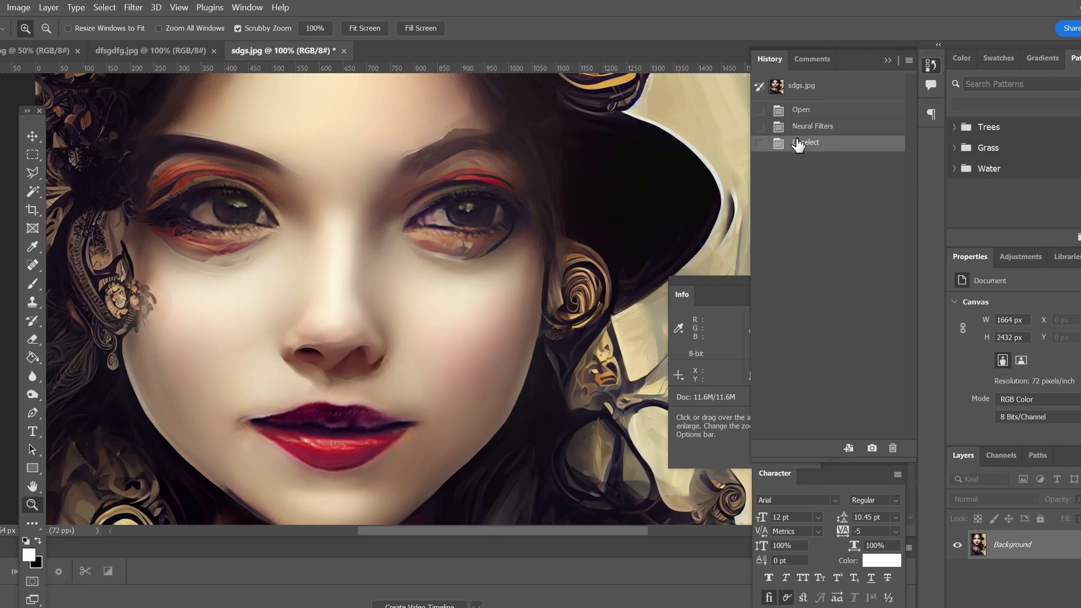
pyautogui.click(816, 91)
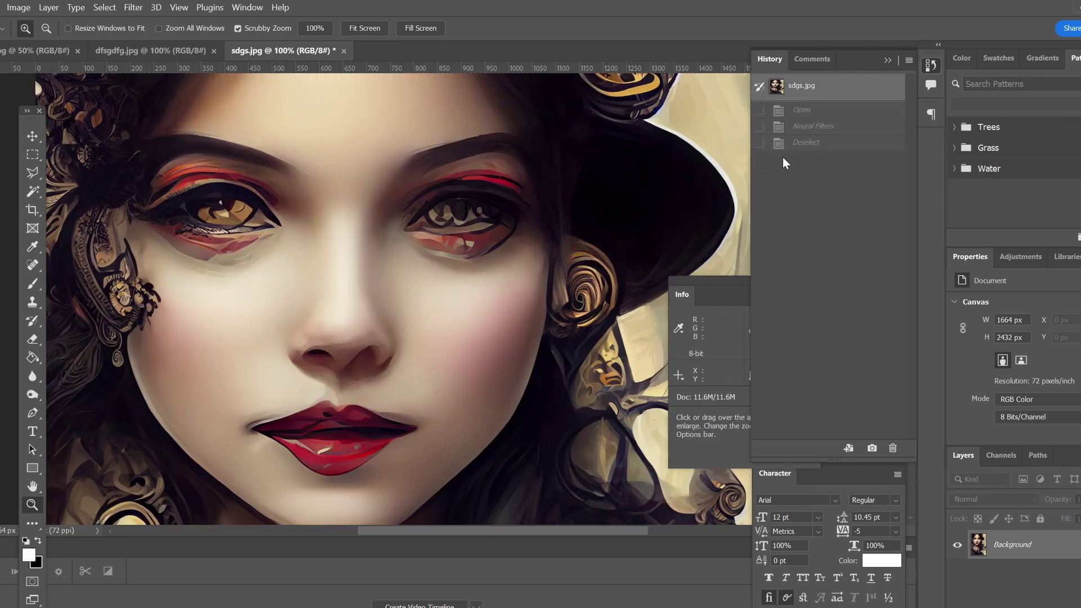
pyautogui.click(815, 145)
pyautogui.click(813, 90)
pyautogui.click(828, 145)
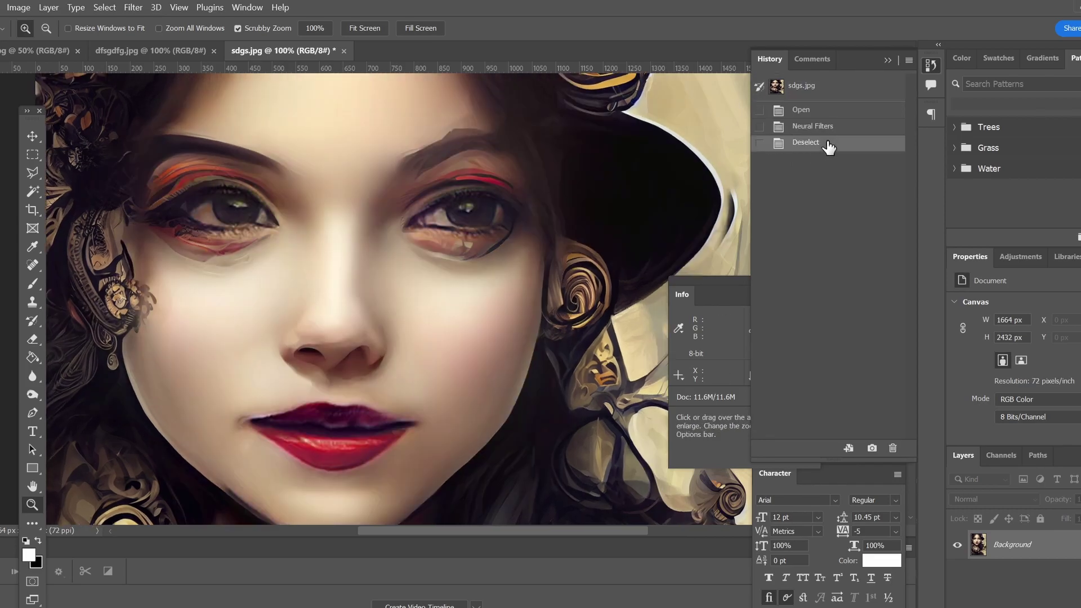
pyautogui.click(828, 92)
pyautogui.click(816, 145)
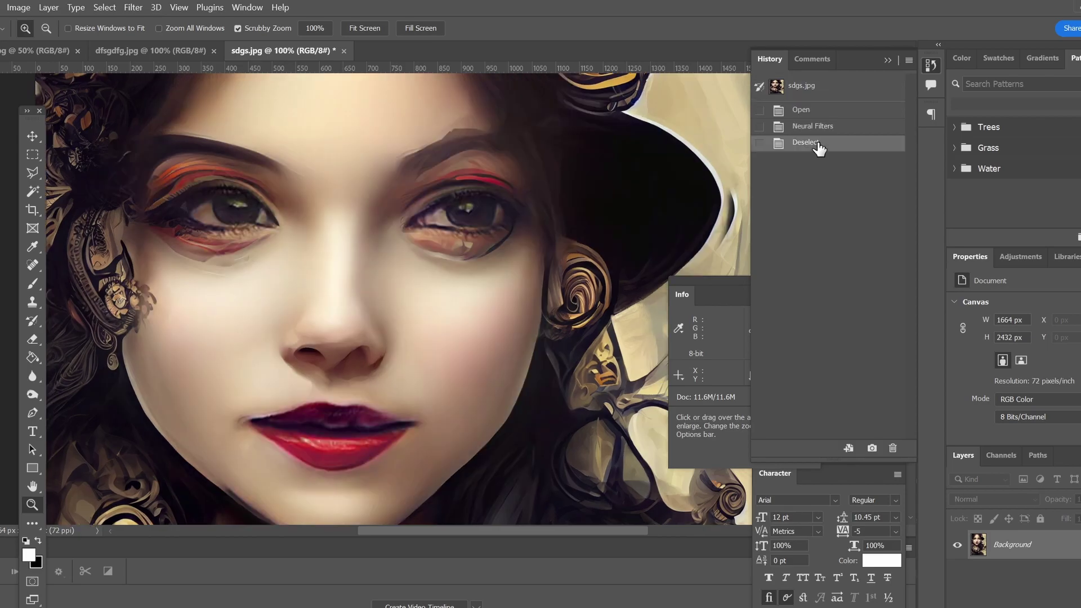
pyautogui.click(826, 97)
pyautogui.click(821, 144)
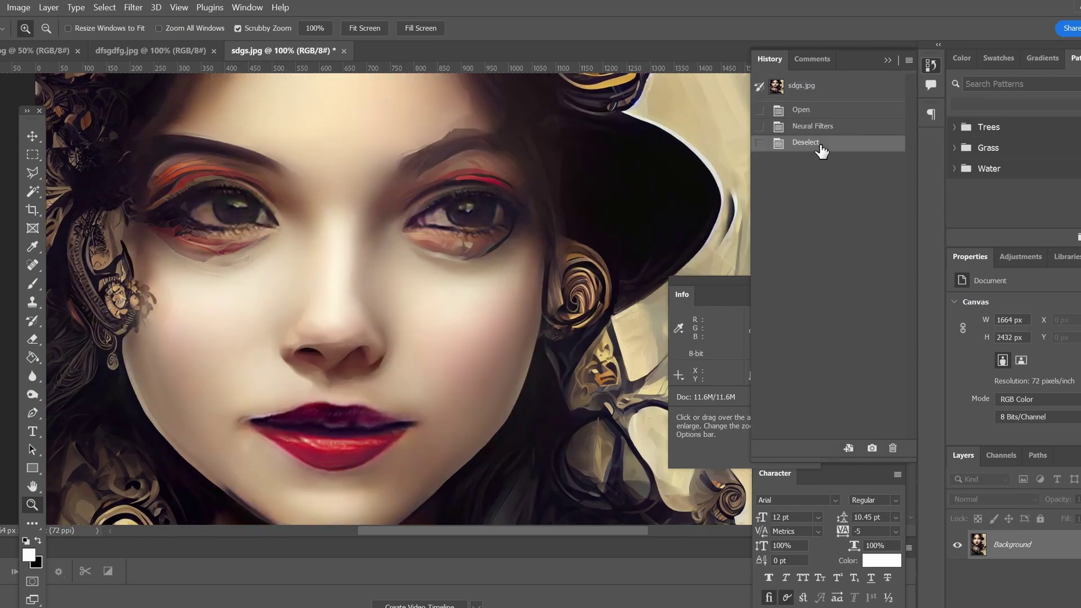
pyautogui.click(825, 93)
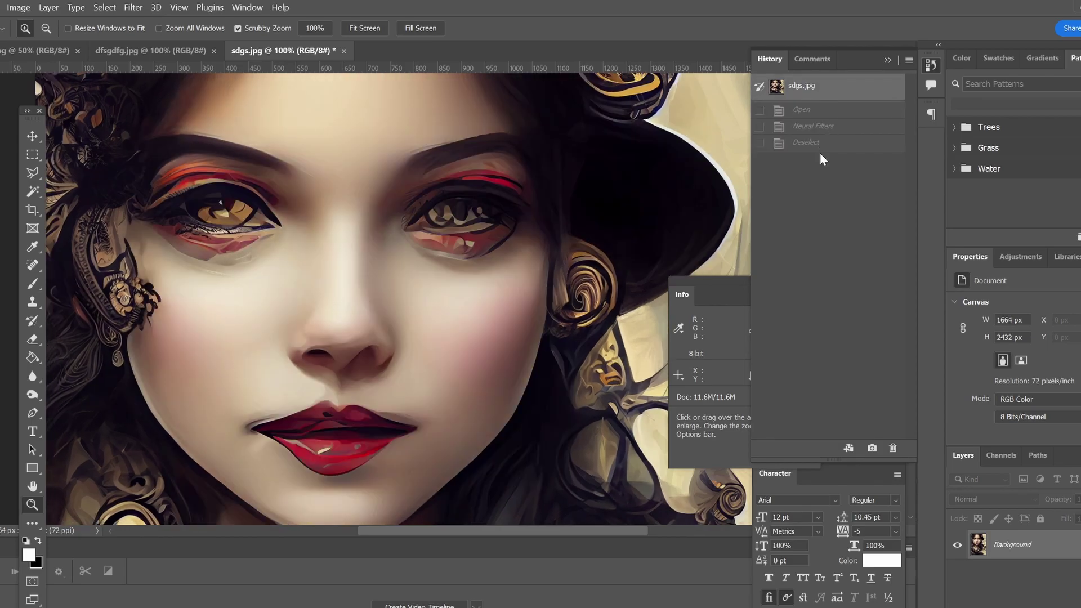
pyautogui.click(819, 144)
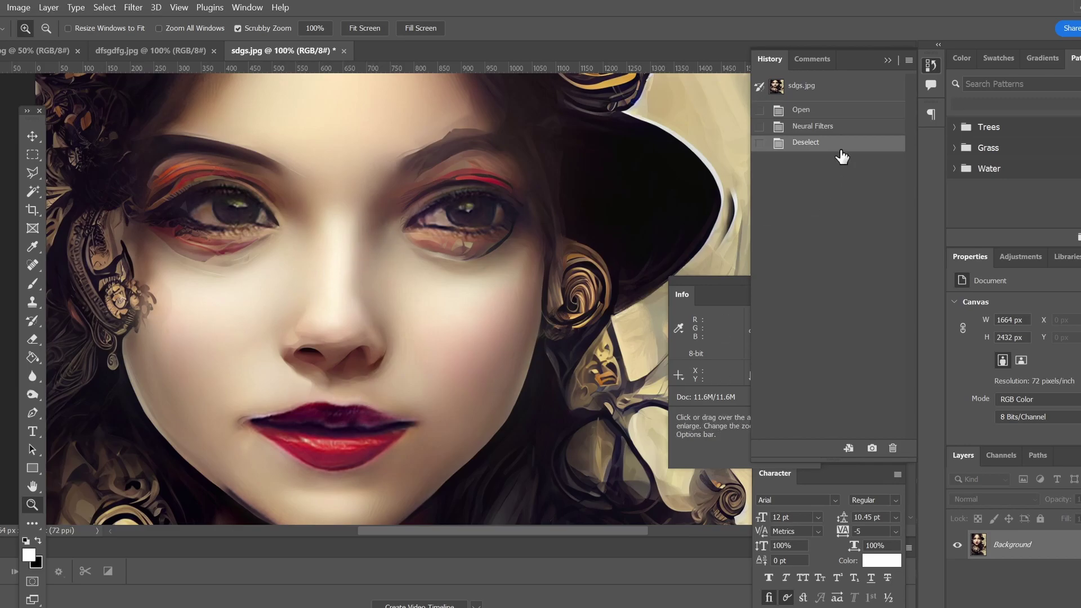
pyautogui.click(822, 91)
pyautogui.click(815, 143)
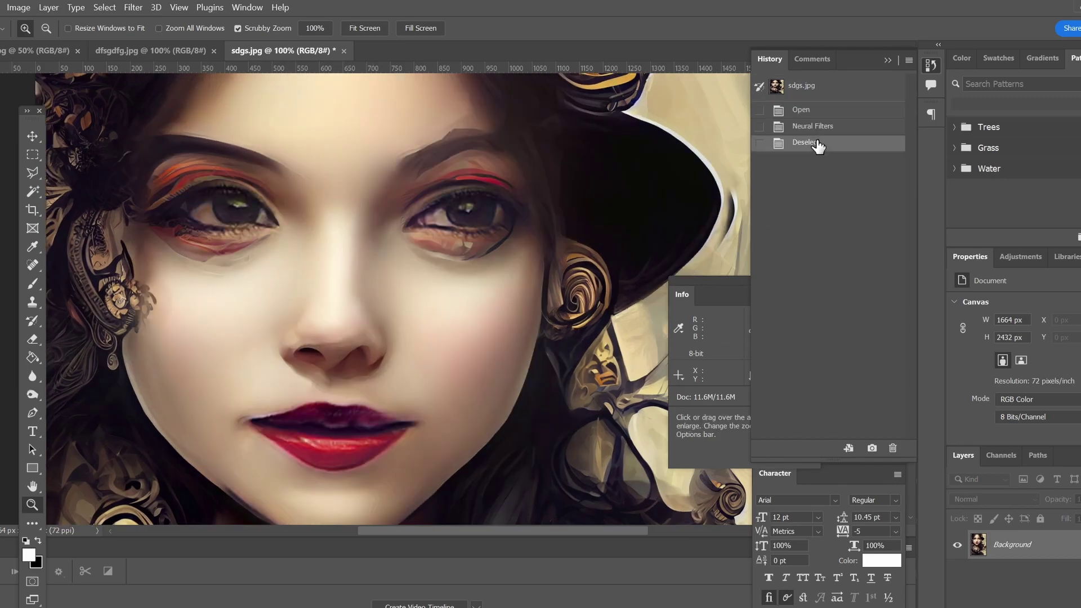
pyautogui.click(805, 86)
pyautogui.click(802, 143)
# Compare the original and filtered sdgs.jpg once more in History.
pyautogui.click(810, 86)
pyautogui.click(798, 142)
pyautogui.click(802, 86)
# Switch to dfsgdfg.jpg, zoom to 200% on the face, and open Neural Filters.
pyautogui.click(150, 50)
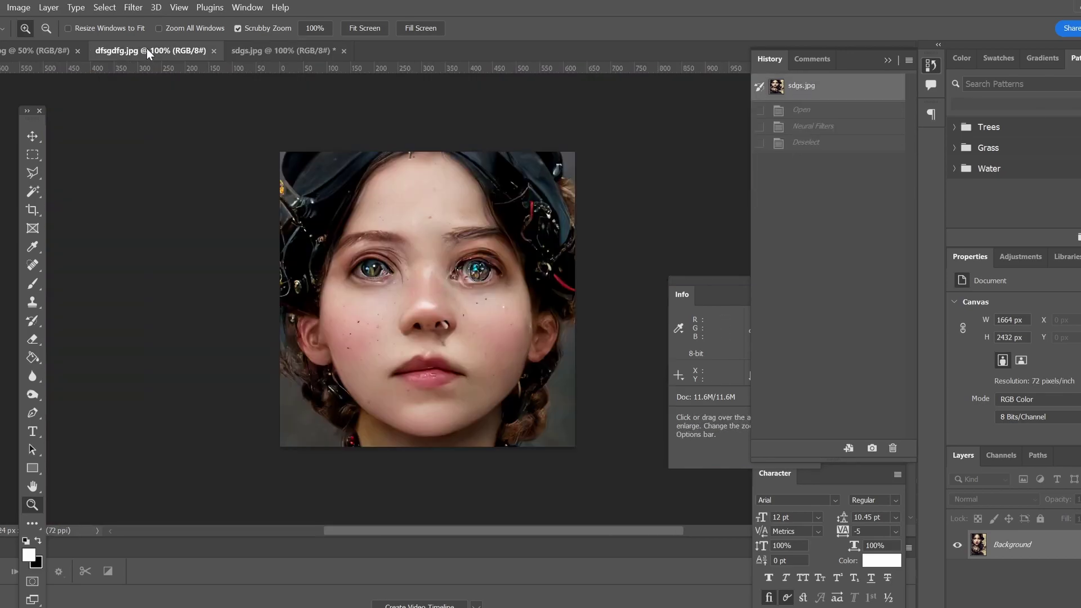
pyautogui.click(453, 306)
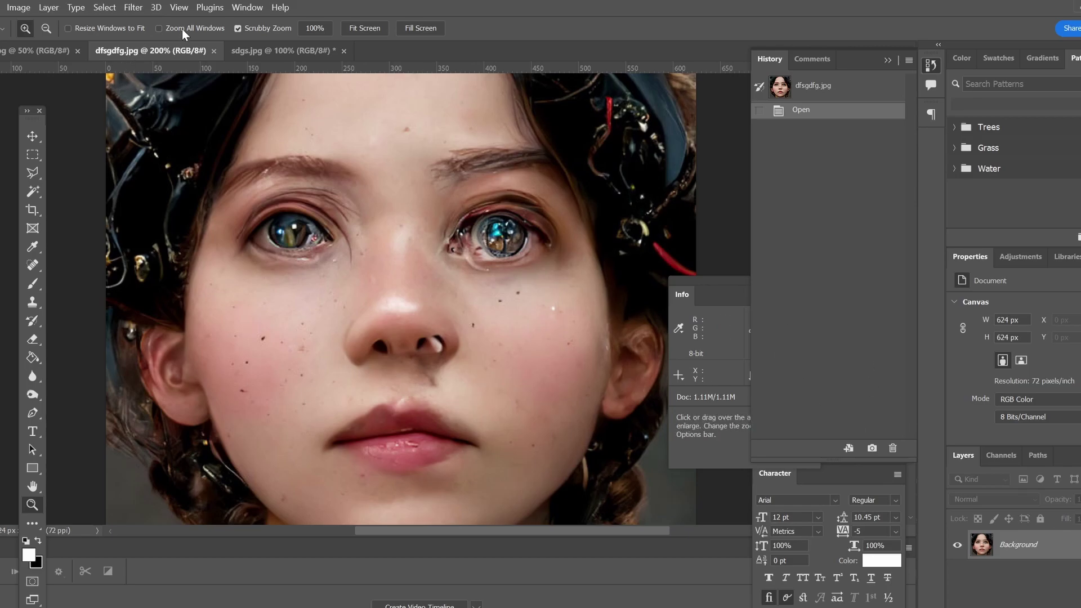
pyautogui.click(134, 8)
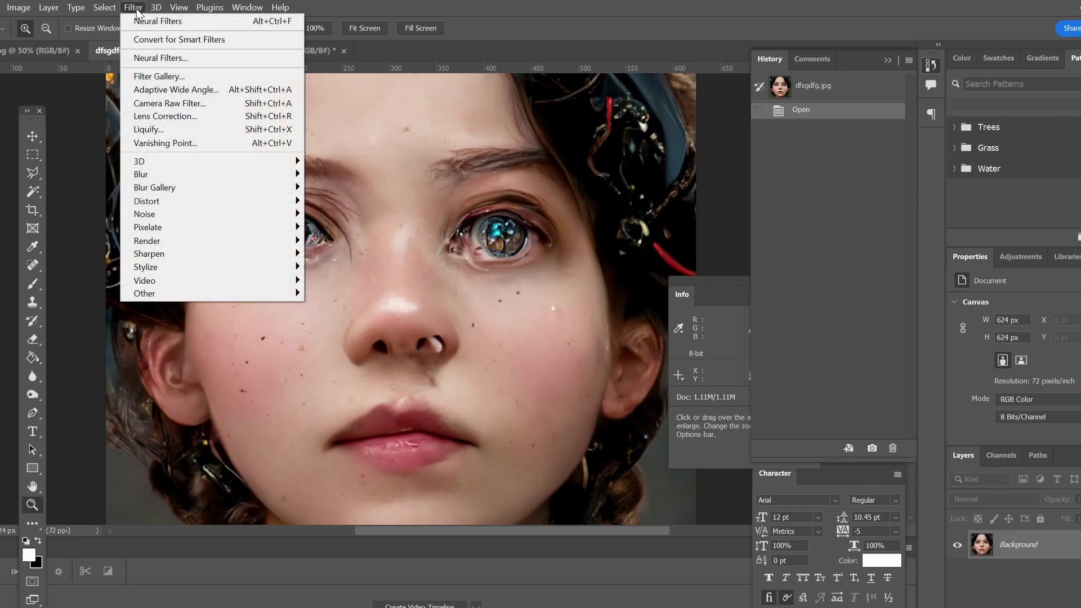
pyautogui.click(160, 57)
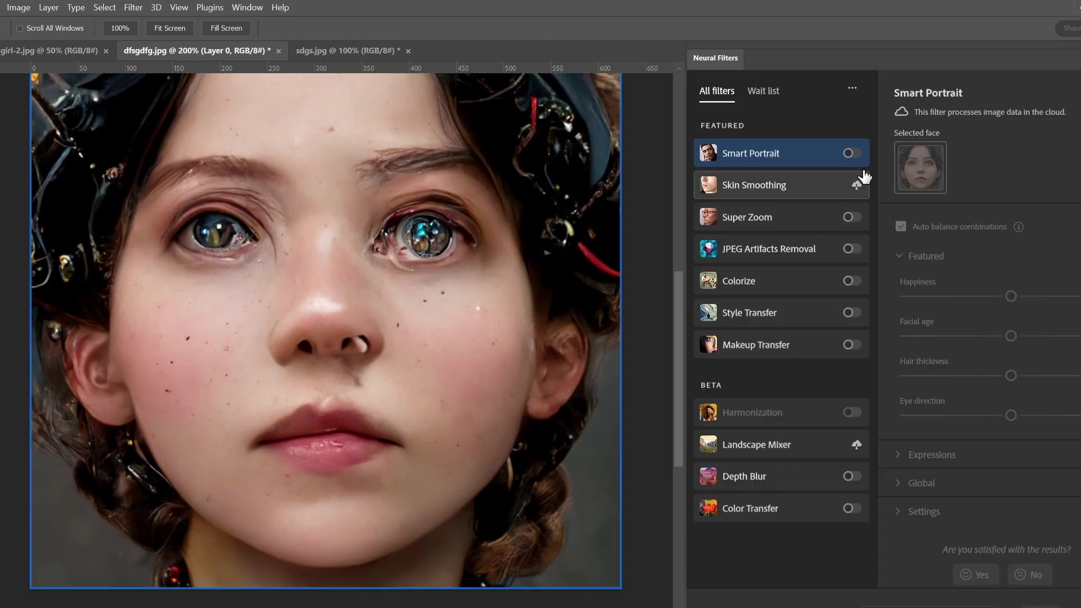
# Enable Smart Portrait for the girl and raise Eye direction well above default.
pyautogui.click(851, 153)
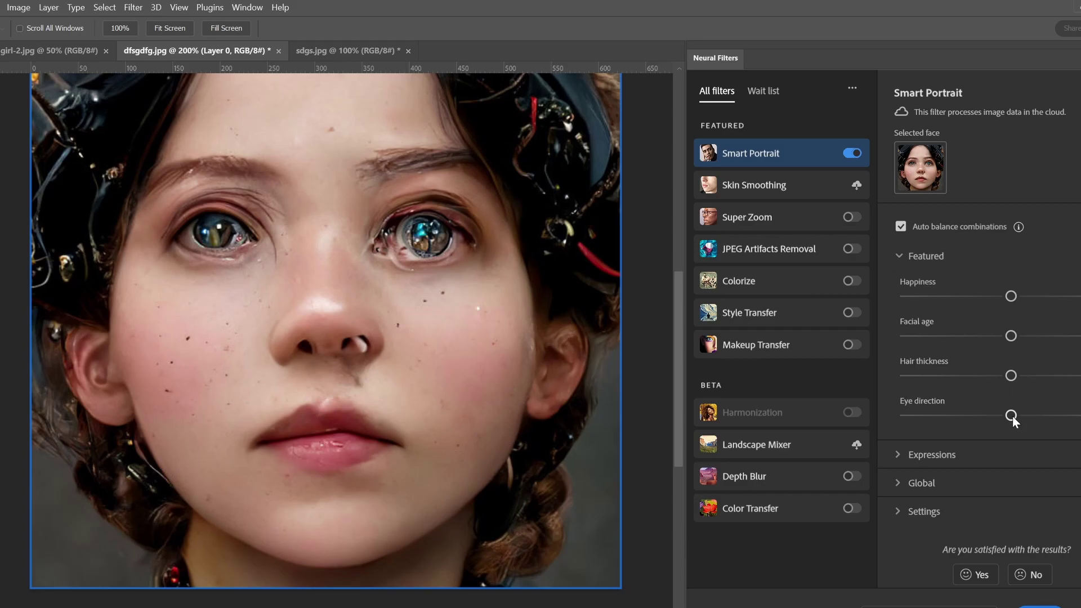
pyautogui.moveTo(1039, 417); pyautogui.dragTo(1042, 417)
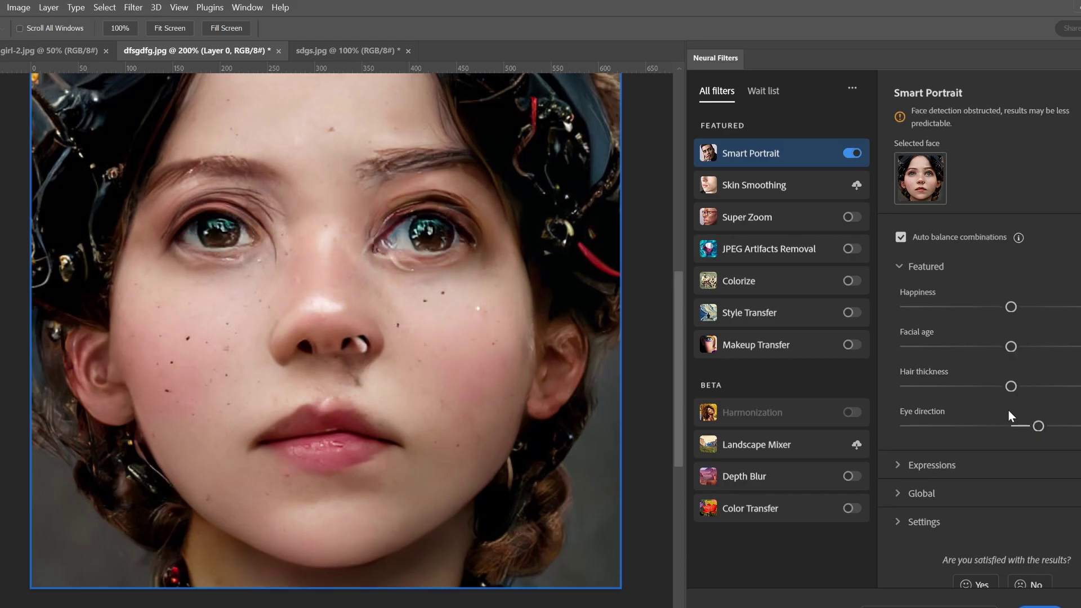
pyautogui.click(1050, 426)
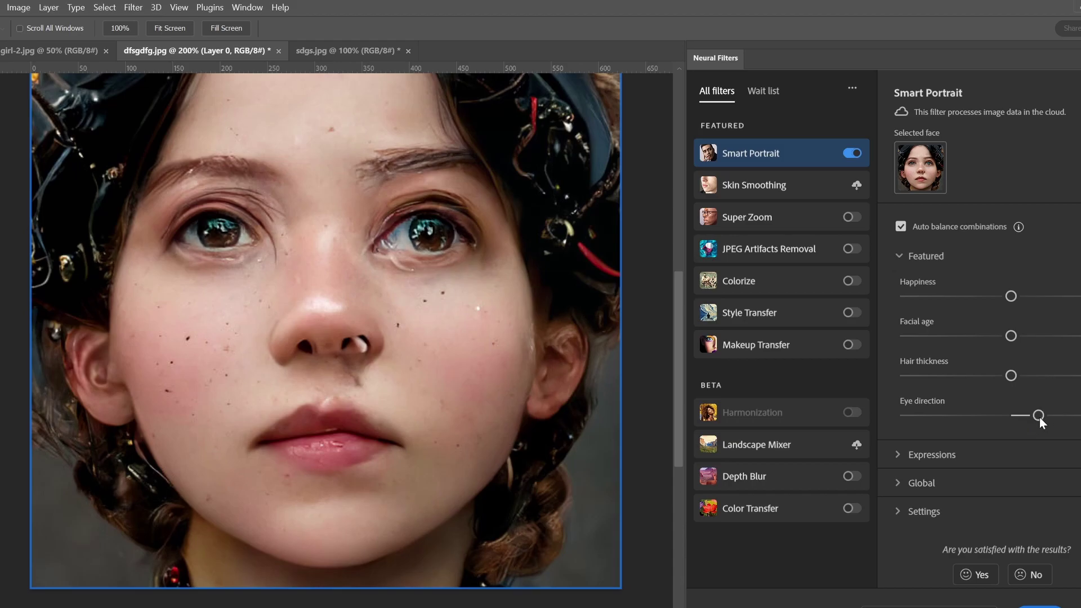
pyautogui.moveTo(1052, 417); pyautogui.dragTo(1049, 421)
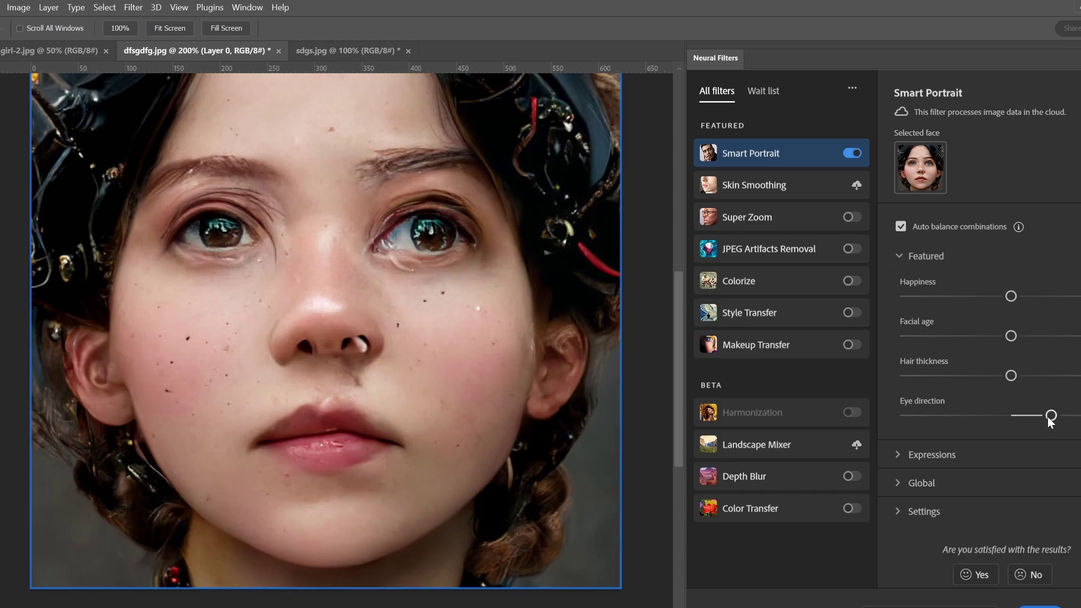
pyautogui.scroll(-1, 1001, 385)
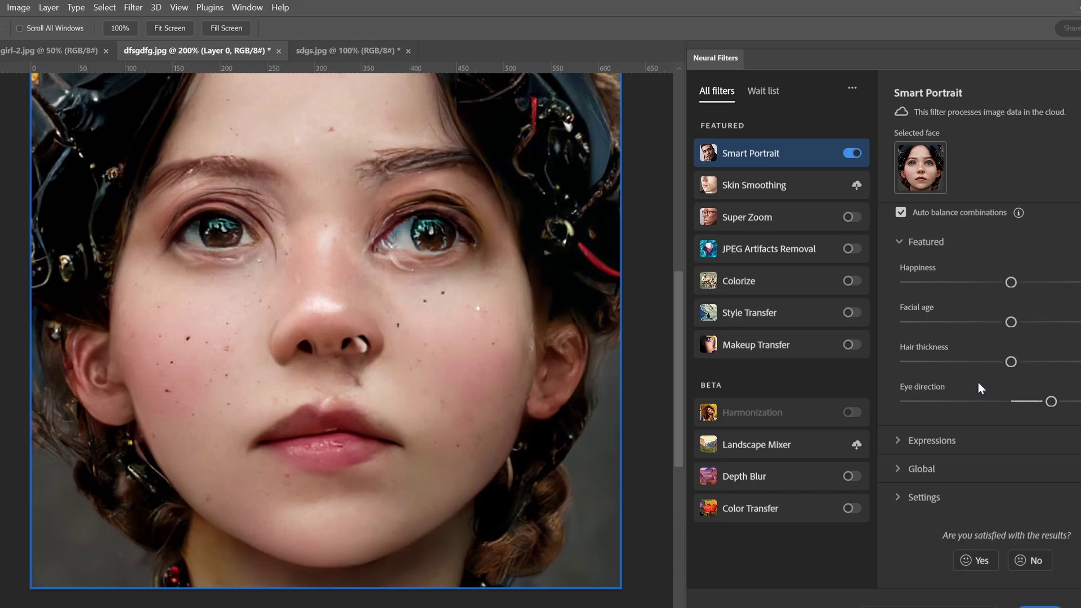
# Expand Expressions and fine-tune the Facial age slider slightly.
pyautogui.click(899, 445)
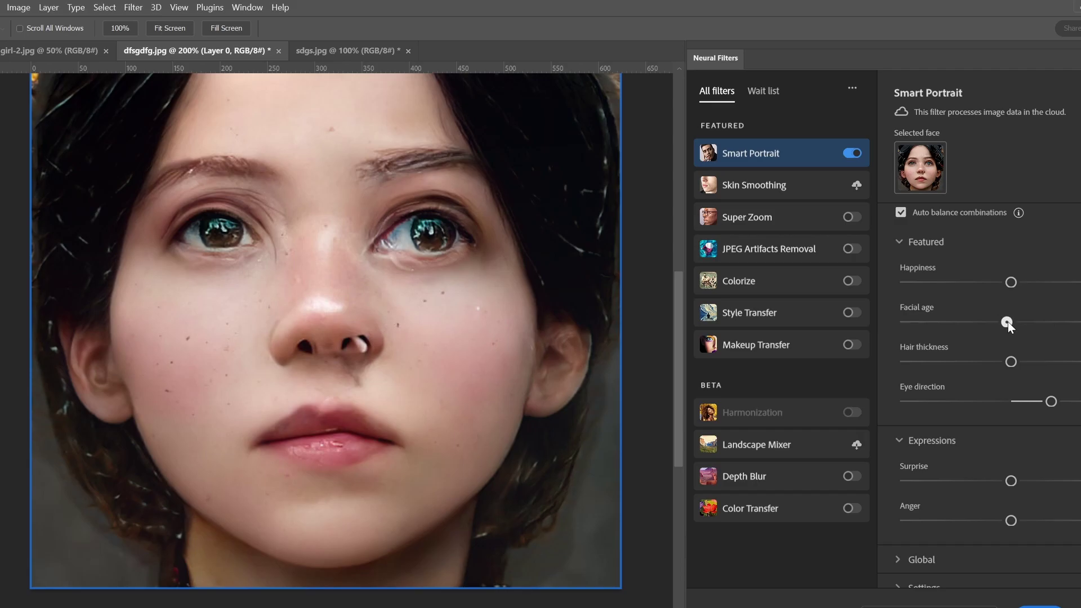
pyautogui.click(1013, 321)
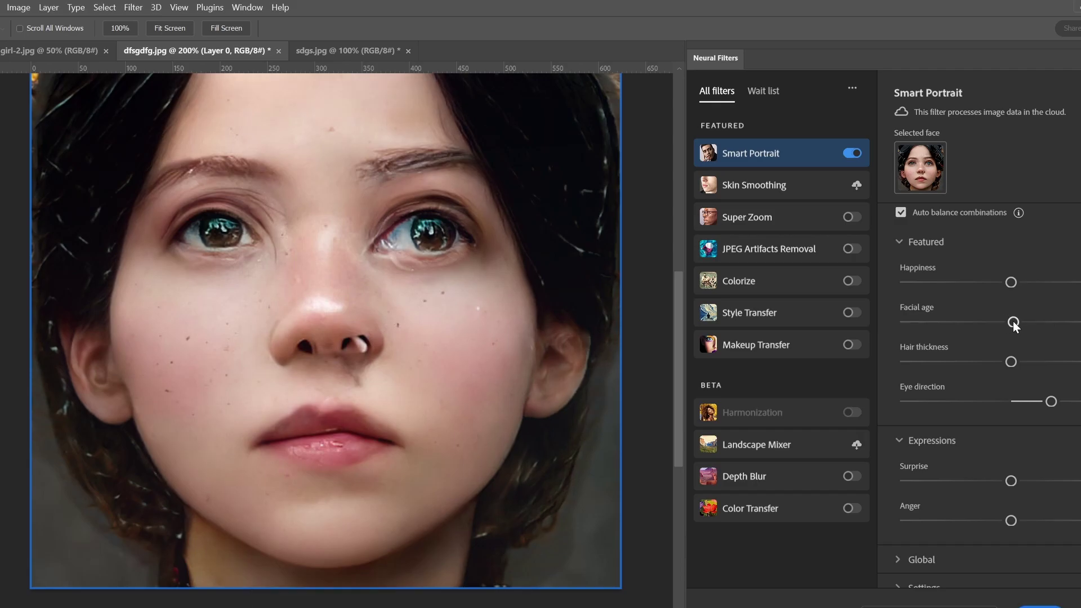
pyautogui.click(1011, 322)
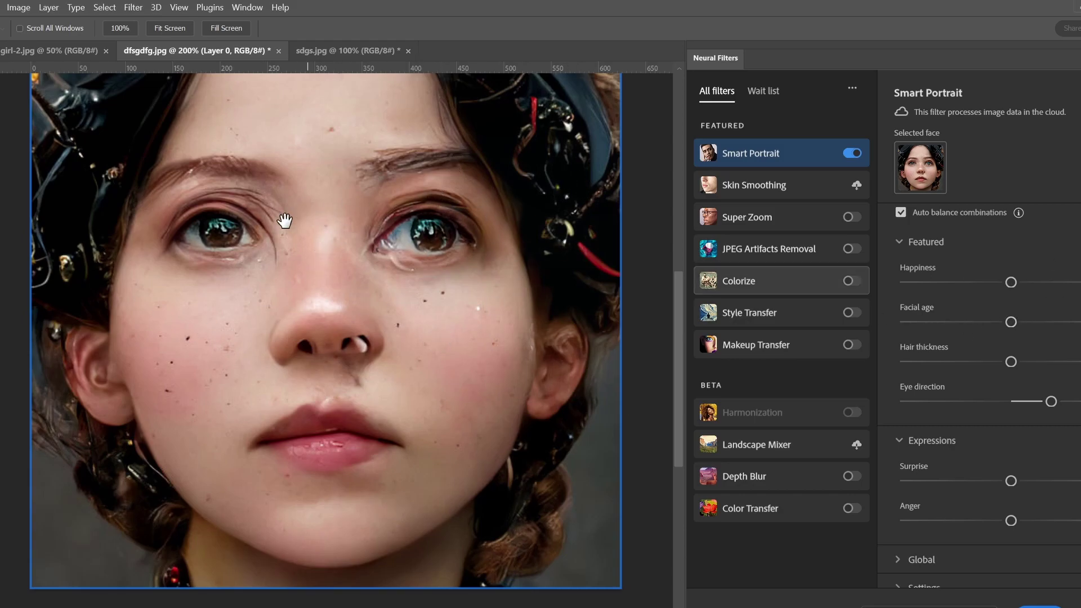
pyautogui.moveTo(1019, 322); pyautogui.dragTo(1021, 320)
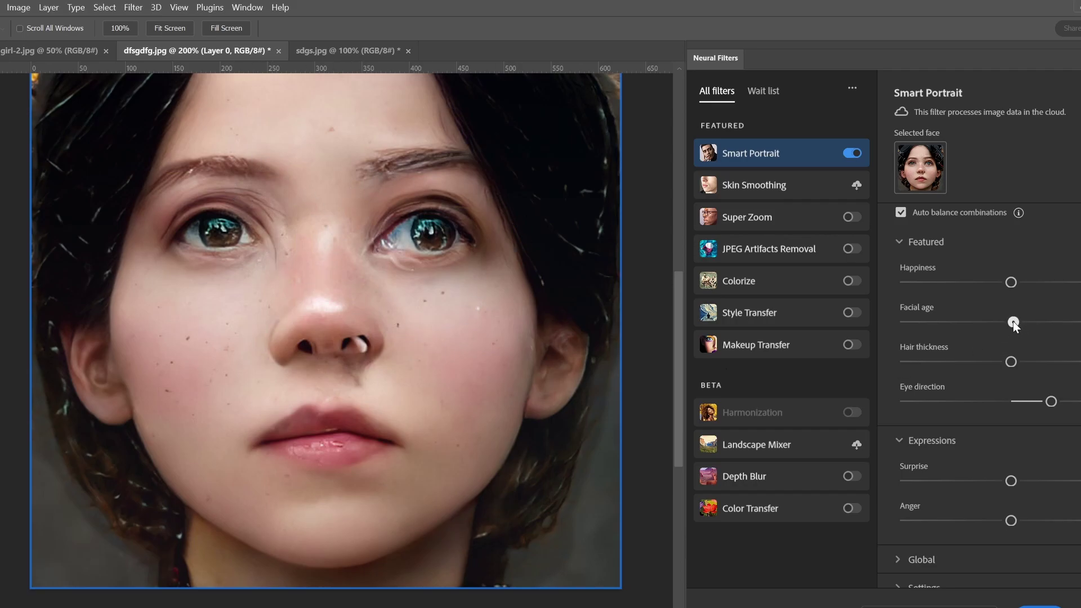
pyautogui.moveTo(1012, 321); pyautogui.dragTo(1009, 321)
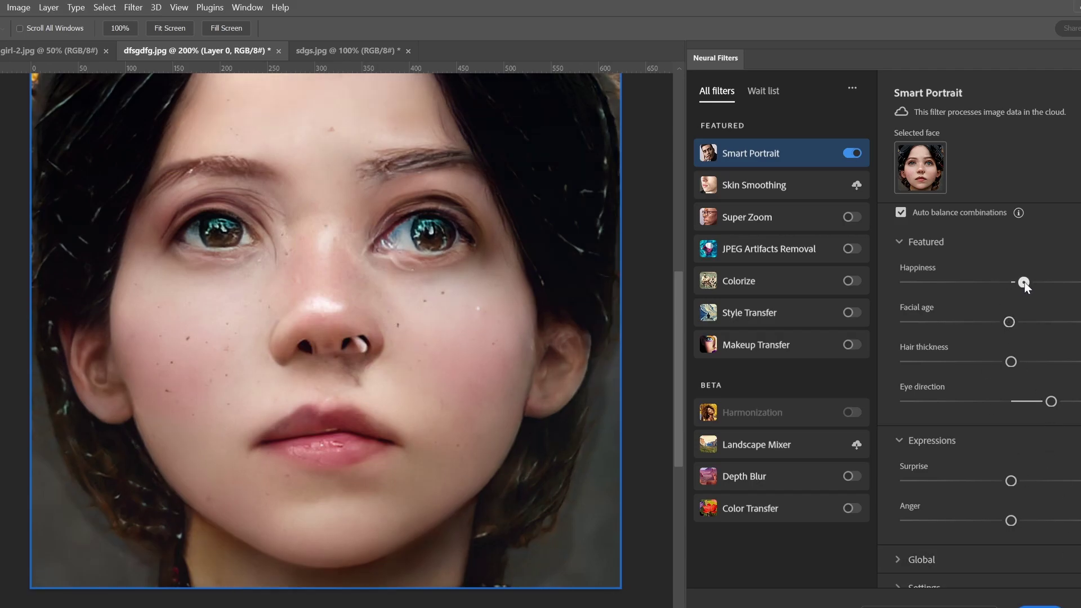
# Add a slight smile, raise Surprise and Anger, and enable Skin Smoothing with lower Smoothness.
pyautogui.moveTo(1024, 282); pyautogui.dragTo(1024, 282)
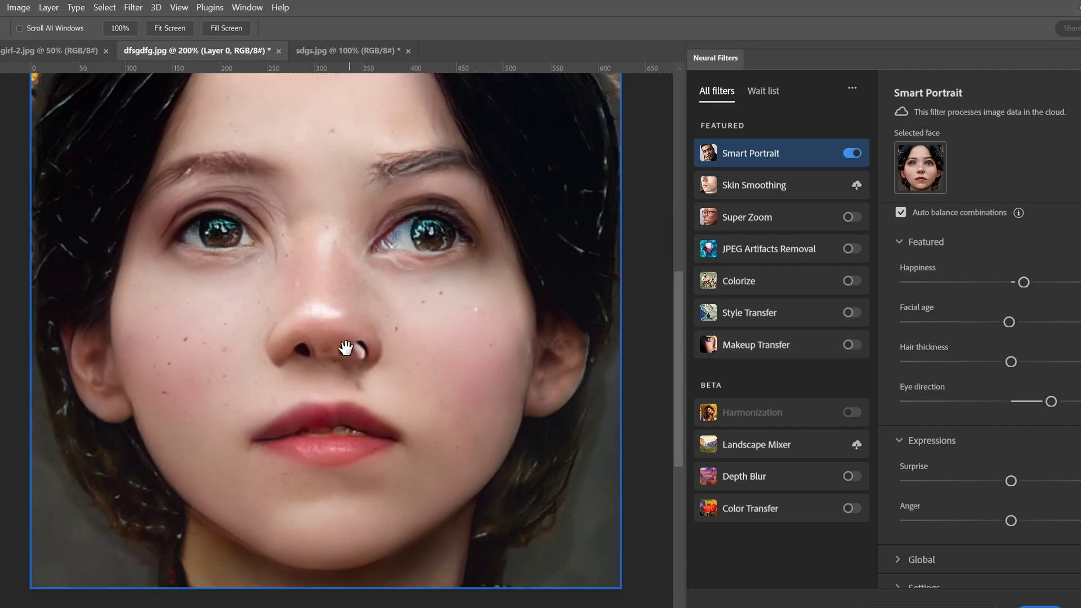
pyautogui.moveTo(1011, 480); pyautogui.dragTo(1023, 480)
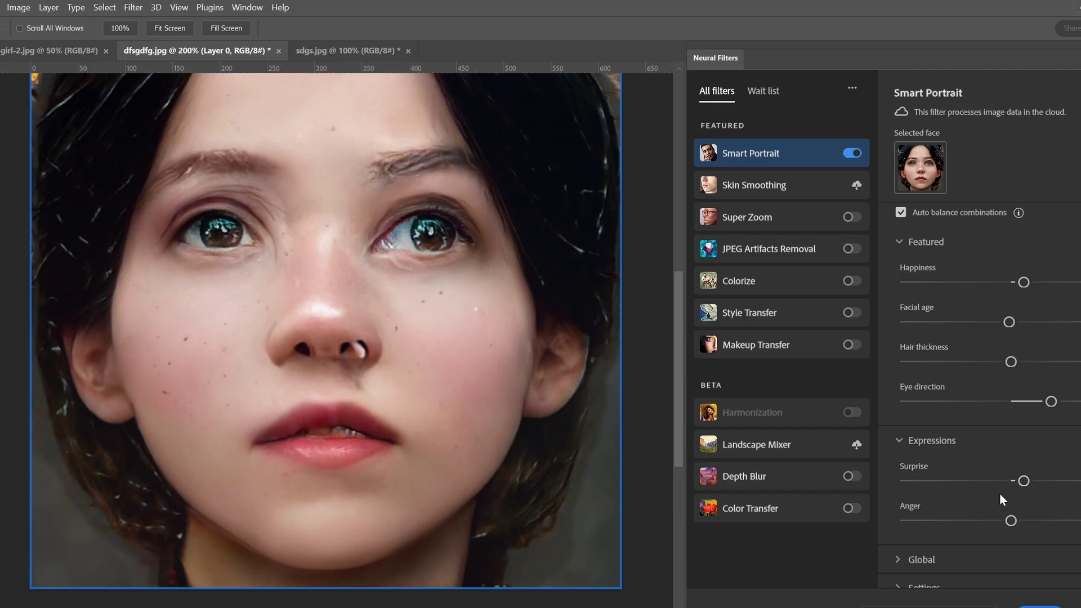
pyautogui.moveTo(1017, 521); pyautogui.dragTo(1022, 522)
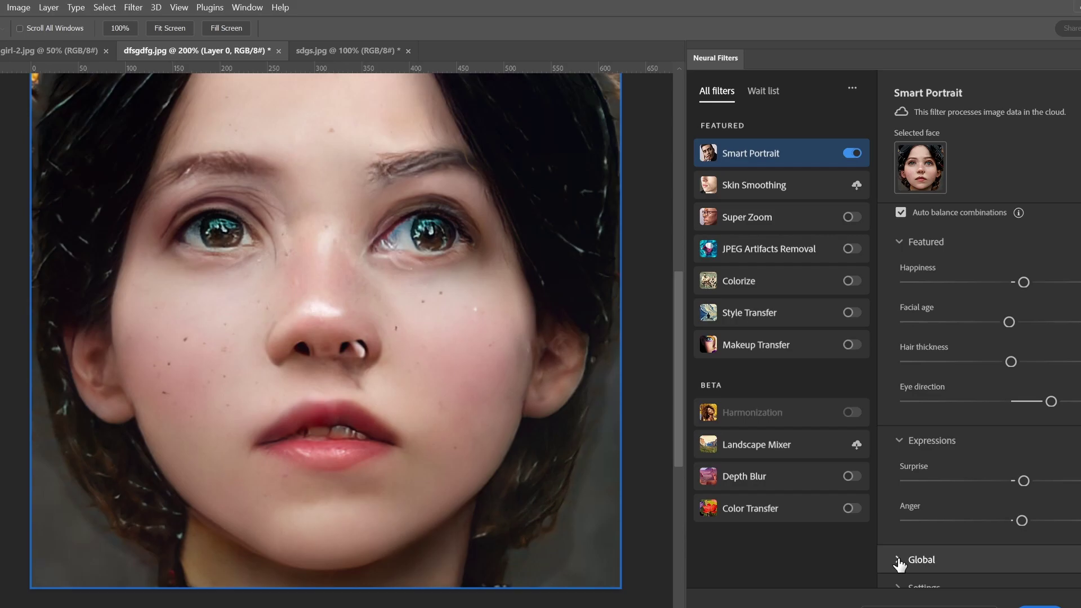
pyautogui.click(855, 186)
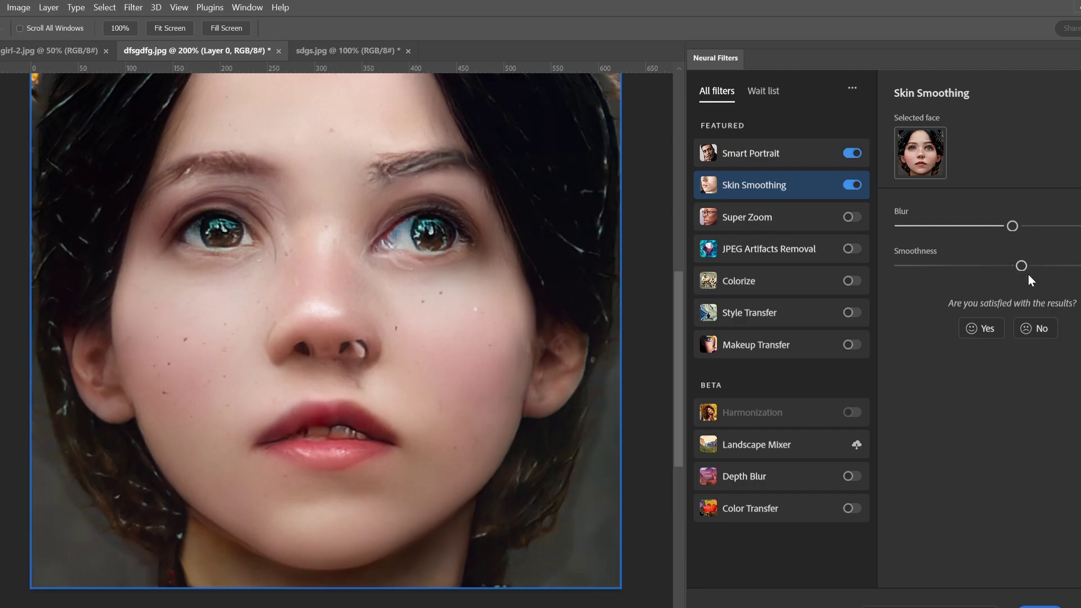
pyautogui.moveTo(1030, 266); pyautogui.dragTo(1014, 268)
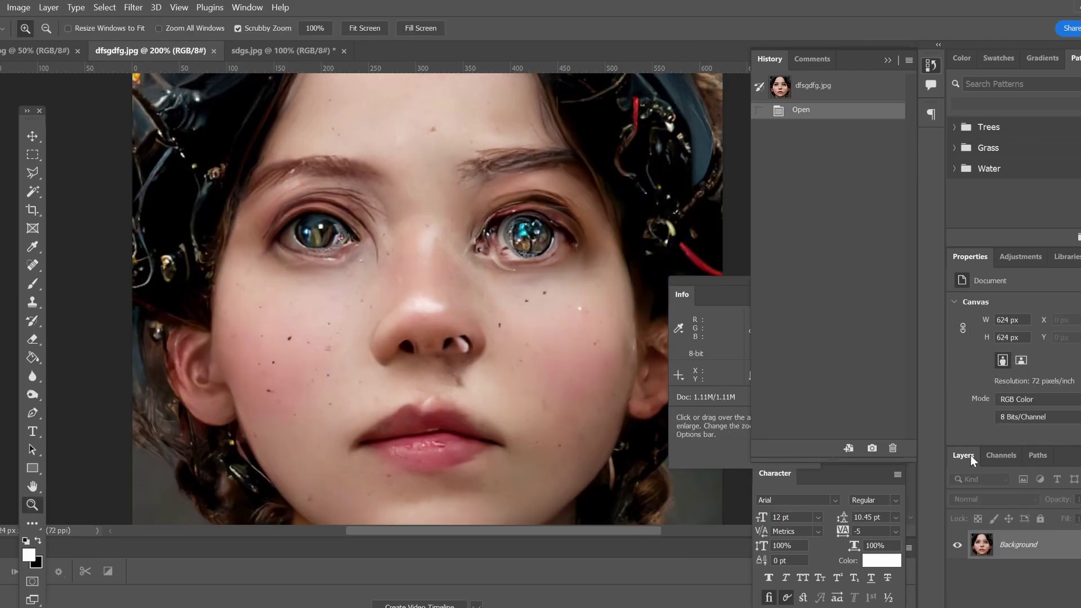
# Duplicate the Background layer as Background copy.
pyautogui.rightClick(1019, 549)
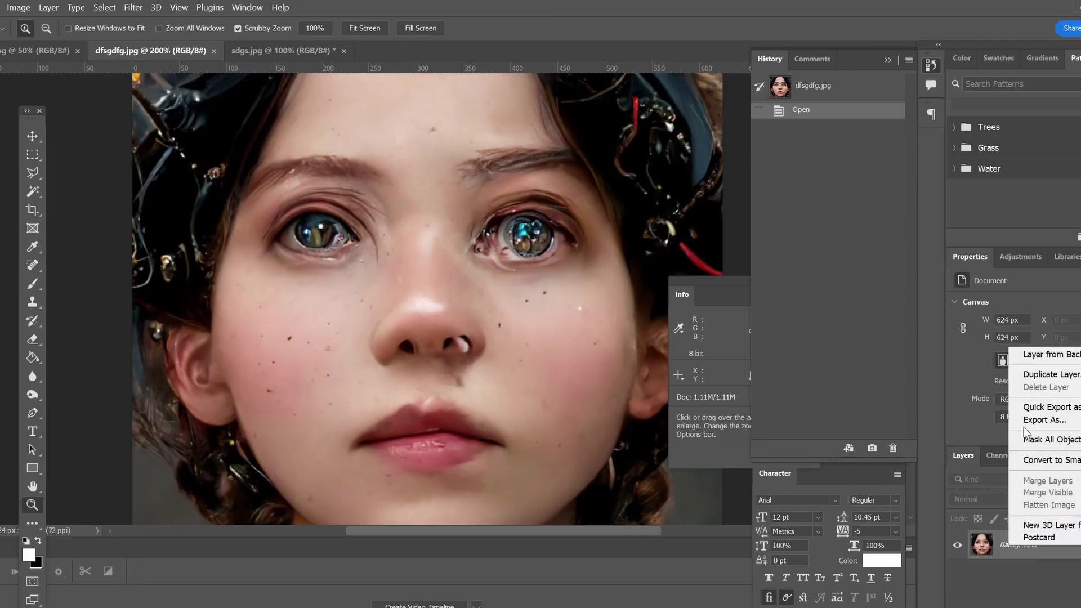
pyautogui.click(1043, 378)
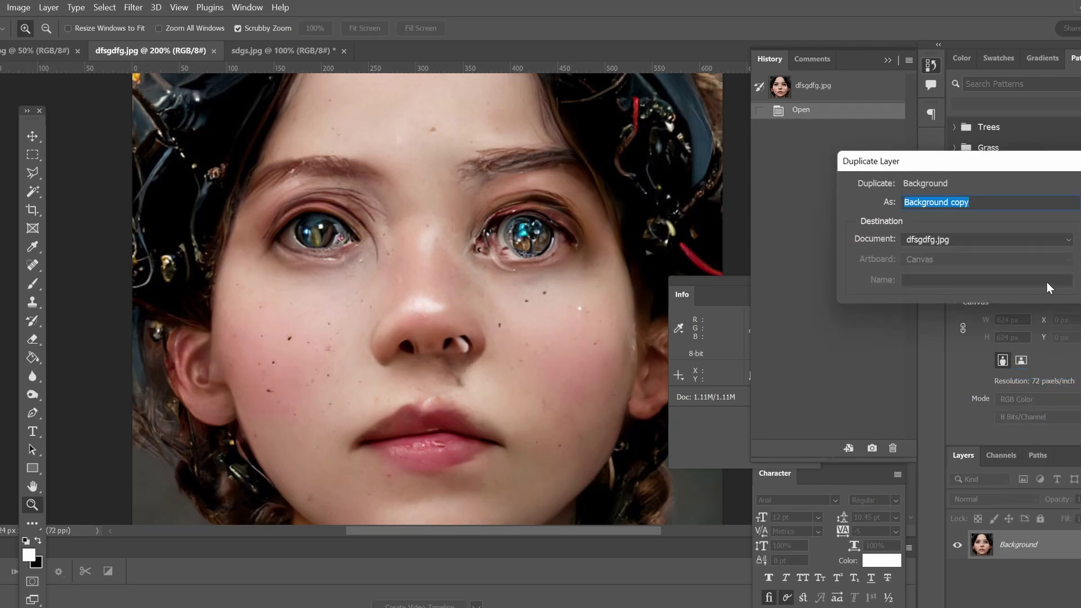
pyautogui.press('Return')
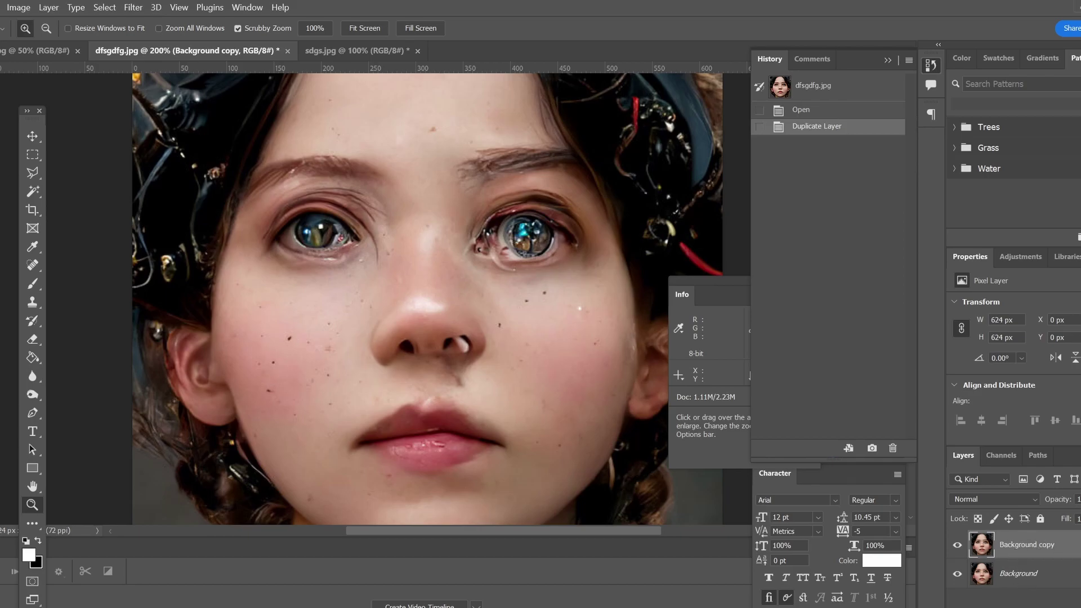
# Open the Neural Filters workspace for the Background copy layer.
pyautogui.doubleClick(1069, 544)
pyautogui.click(133, 7)
pyautogui.click(155, 58)
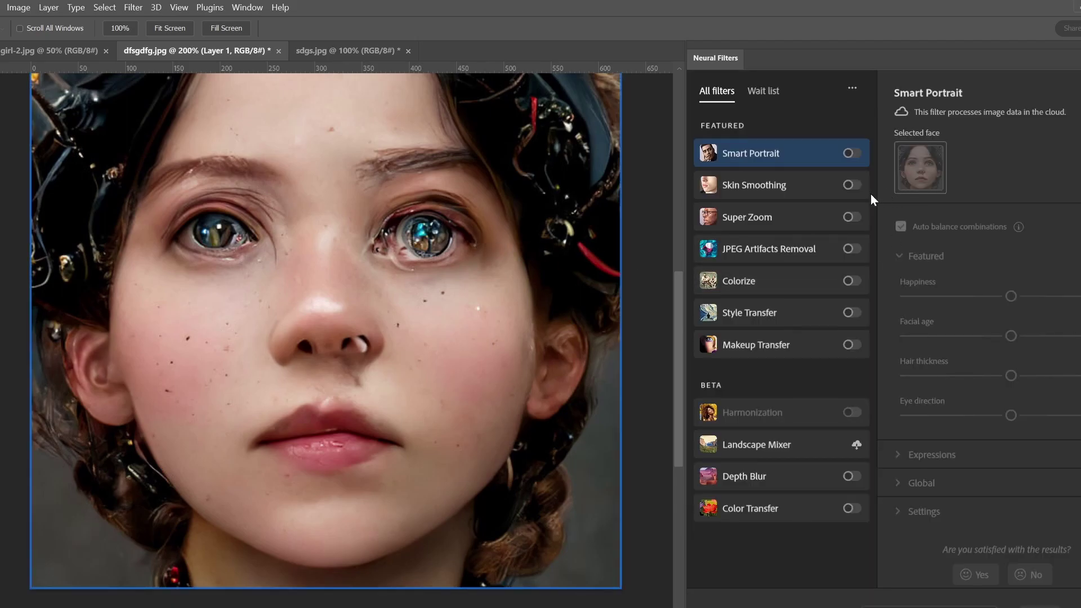
# Enable Smart Portrait, raise Eye direction, and turn Head direction slightly under Global.
pyautogui.click(850, 153)
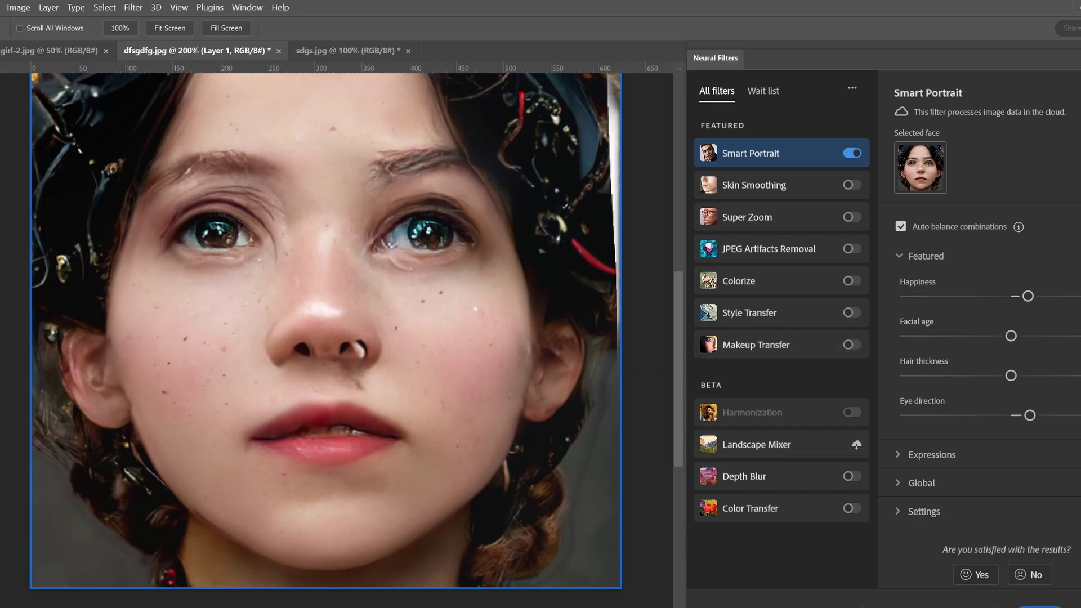
pyautogui.click(1045, 415)
pyautogui.click(903, 490)
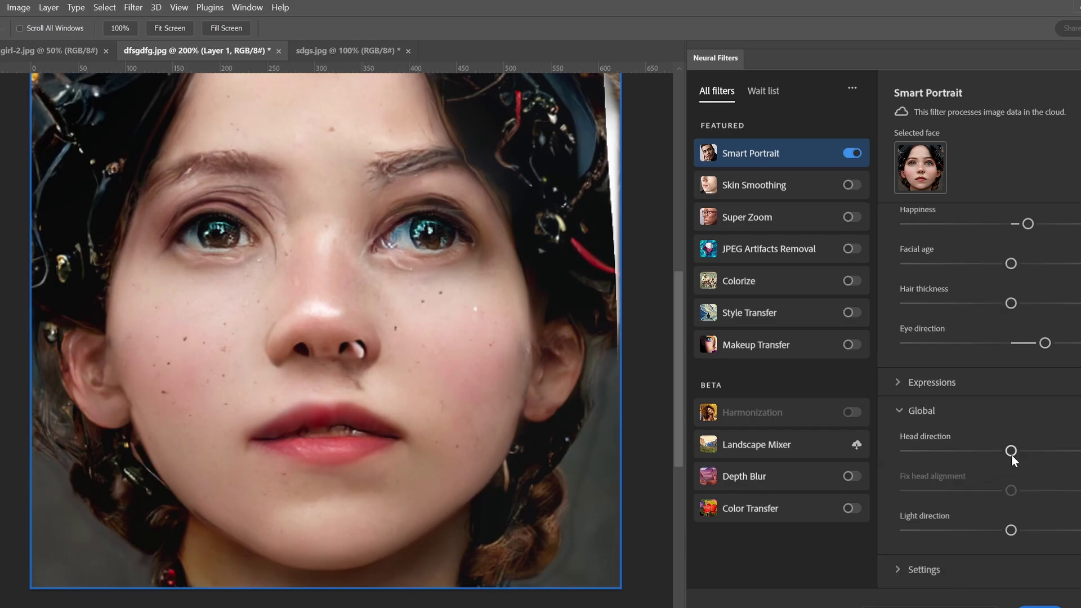
pyautogui.moveTo(1017, 454); pyautogui.dragTo(1020, 454)
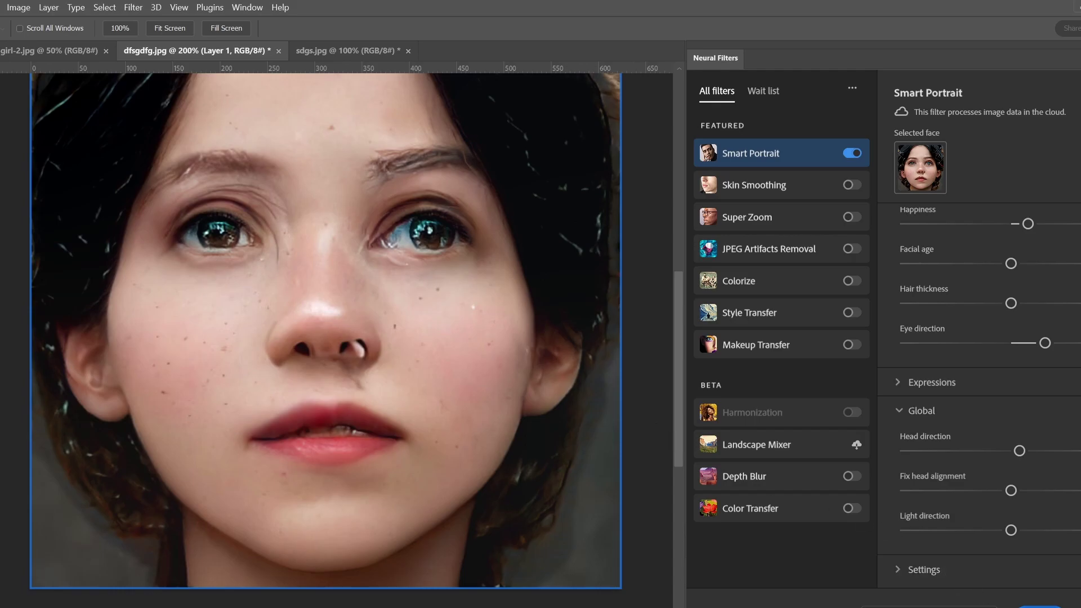
# Apply the filter, deselect, and toggle Background copy's visibility off and on to compare.
pyautogui.click(1038, 605)
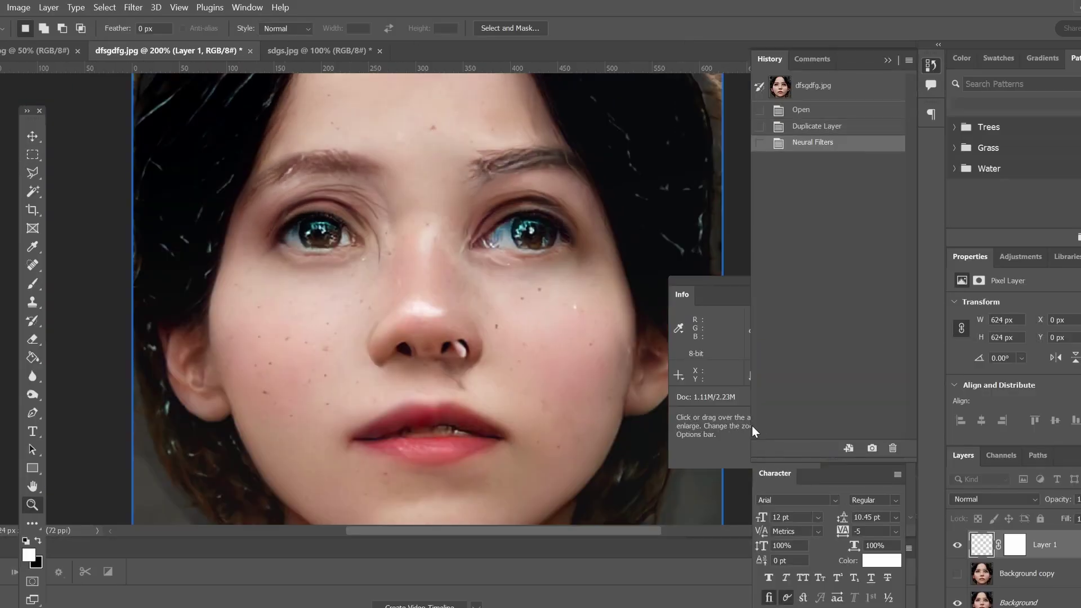
pyautogui.hotkey('ctrl', 'd')
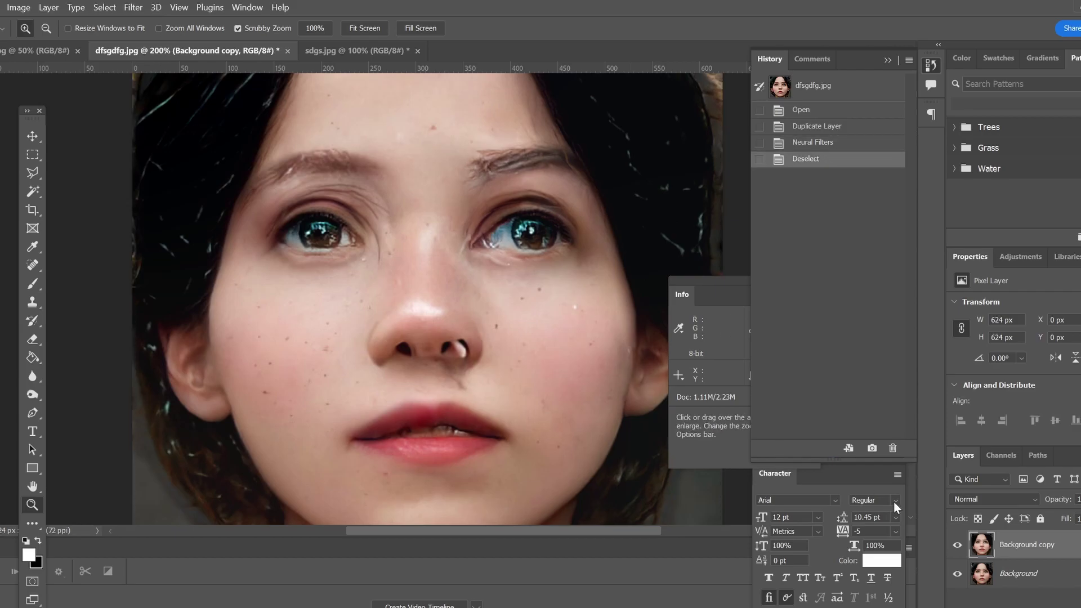
pyautogui.click(958, 545)
pyautogui.click(958, 545)
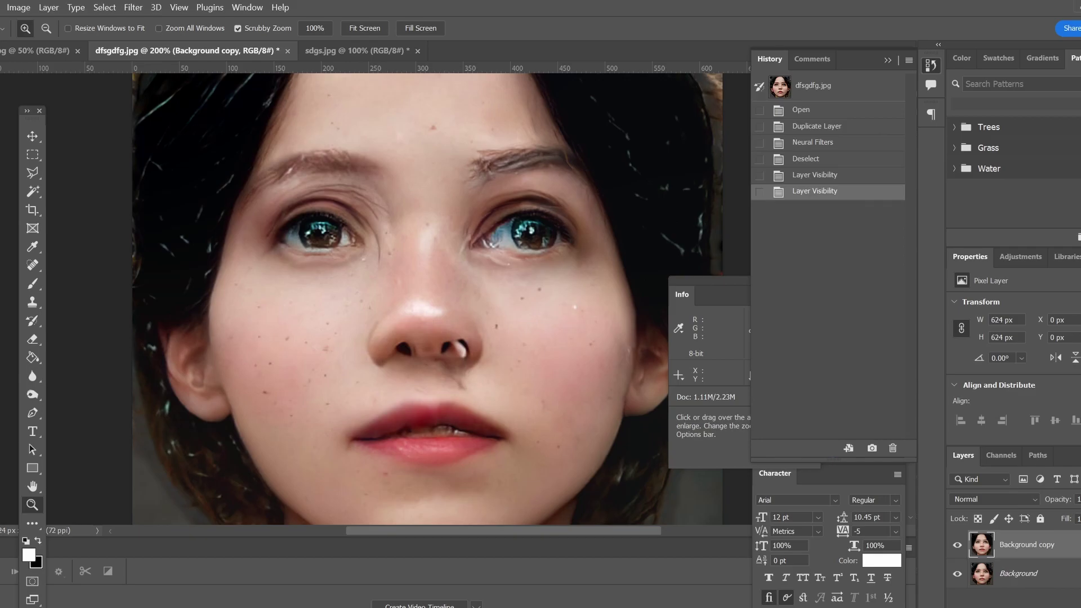
# Add an inverted layer mask to Background copy and fill it with black using the Paint Bucket.
pyautogui.click(1013, 606)
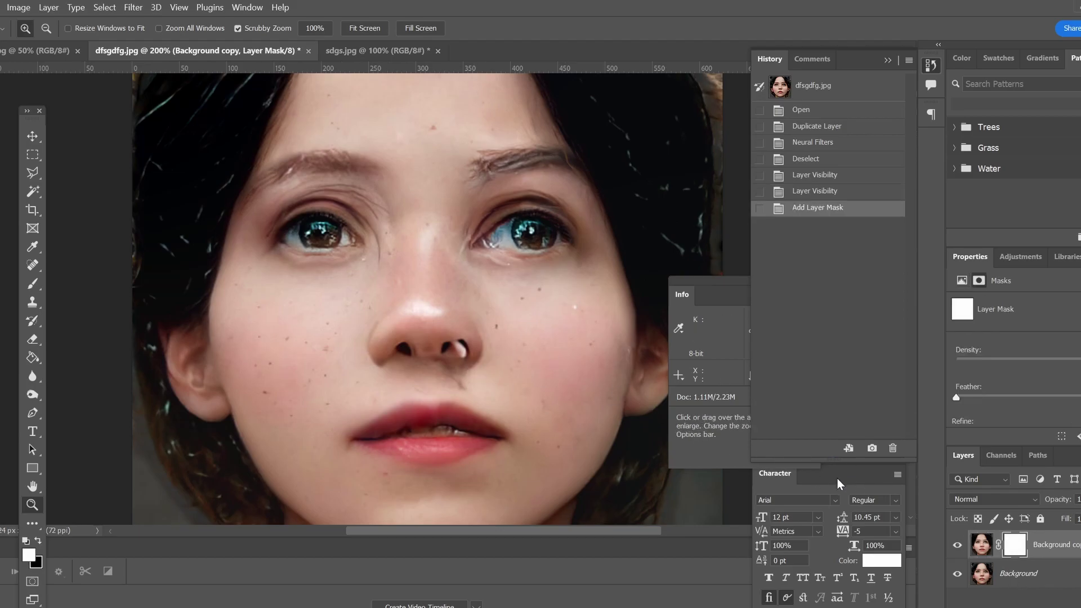
pyautogui.hotkey('ctrl', 'i')
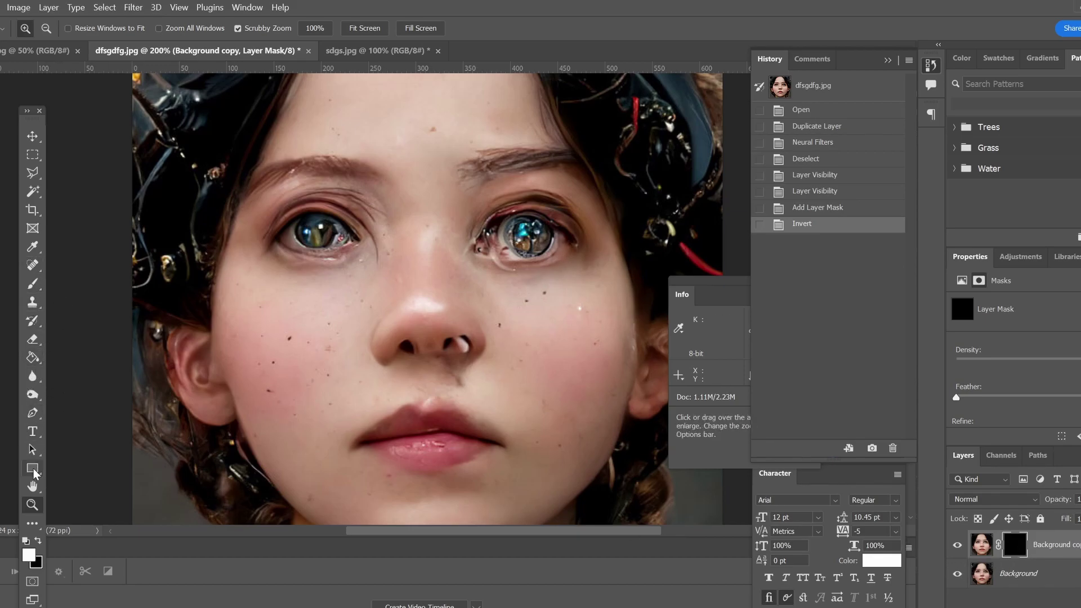
pyautogui.click(31, 358)
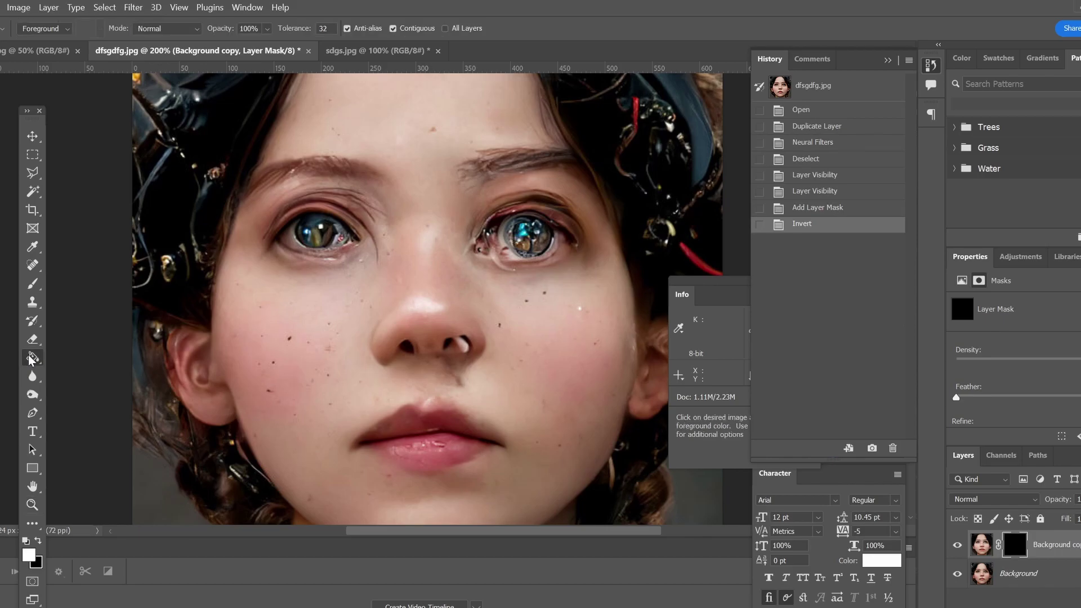
pyautogui.click(39, 541)
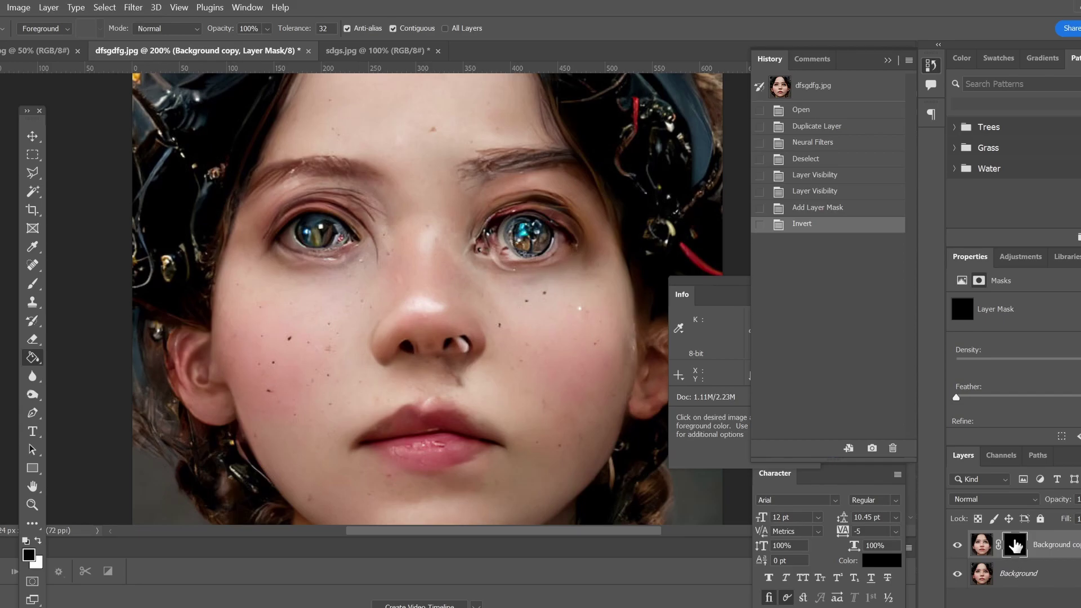
pyautogui.click(983, 546)
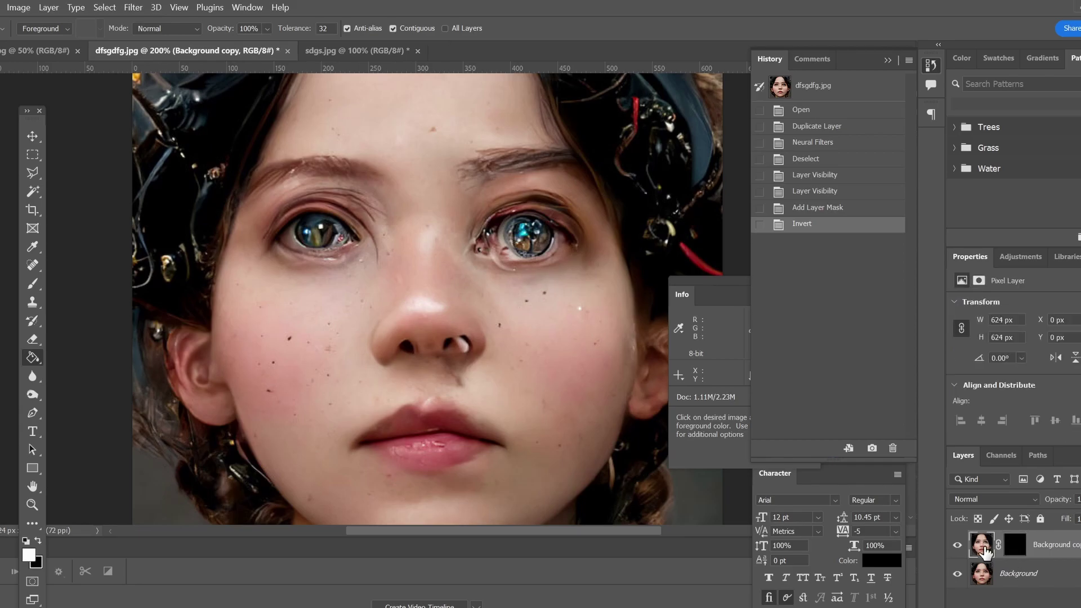
pyautogui.click(1014, 545)
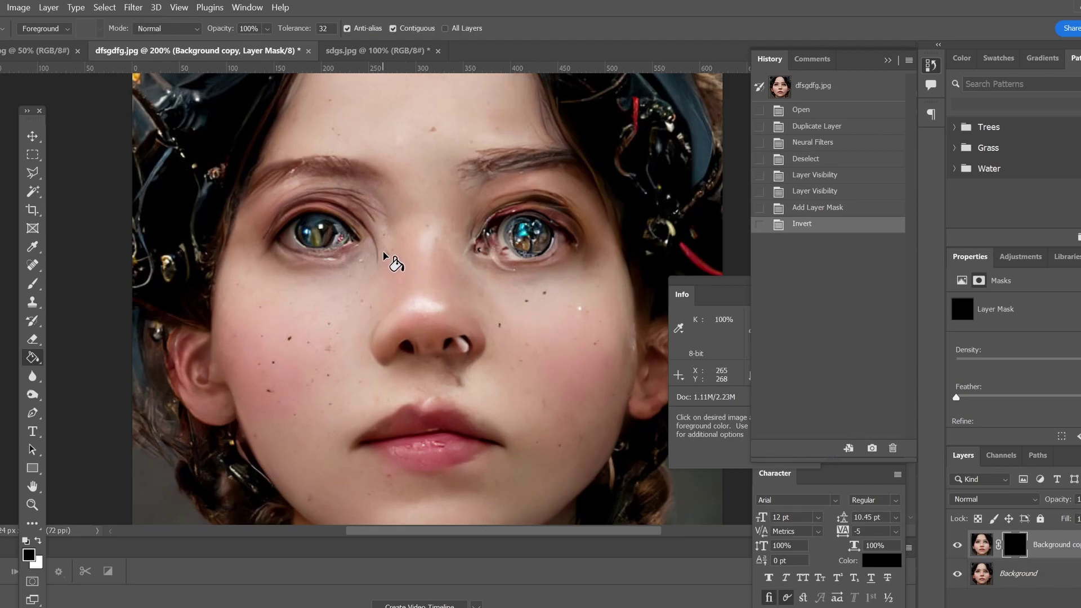
pyautogui.click(405, 257)
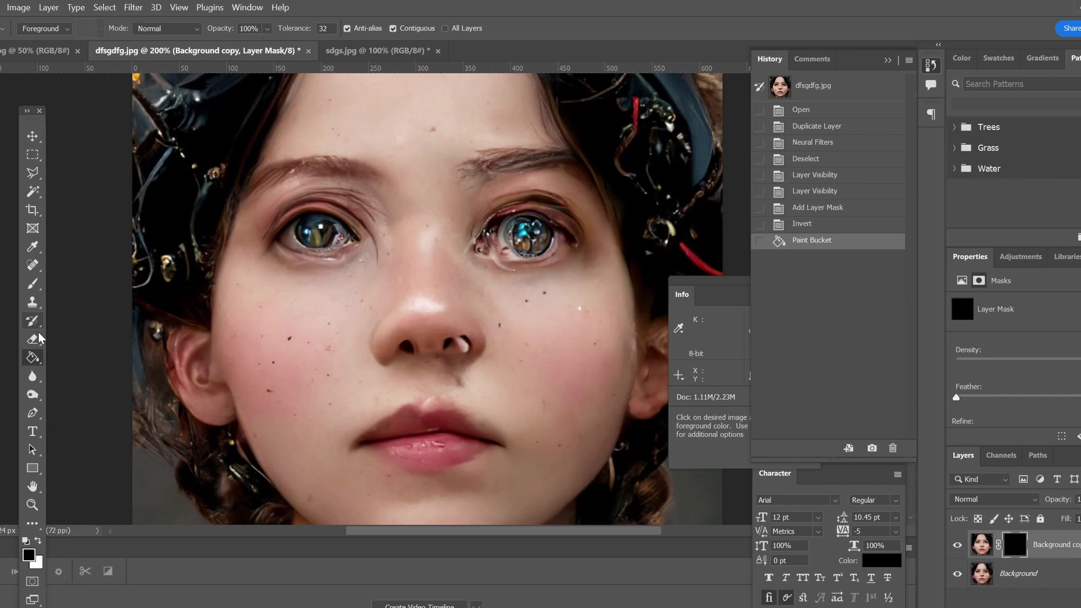
# Set an 81 px white brush and start revealing the edited left and right eyes on the mask.
pyautogui.click(34, 286)
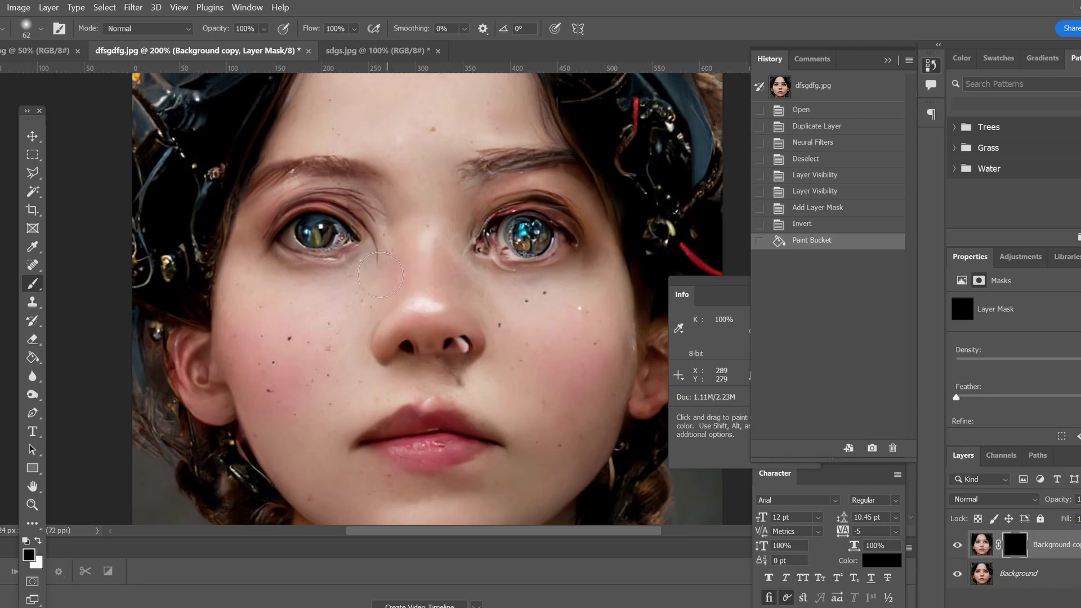
pyautogui.click(263, 29)
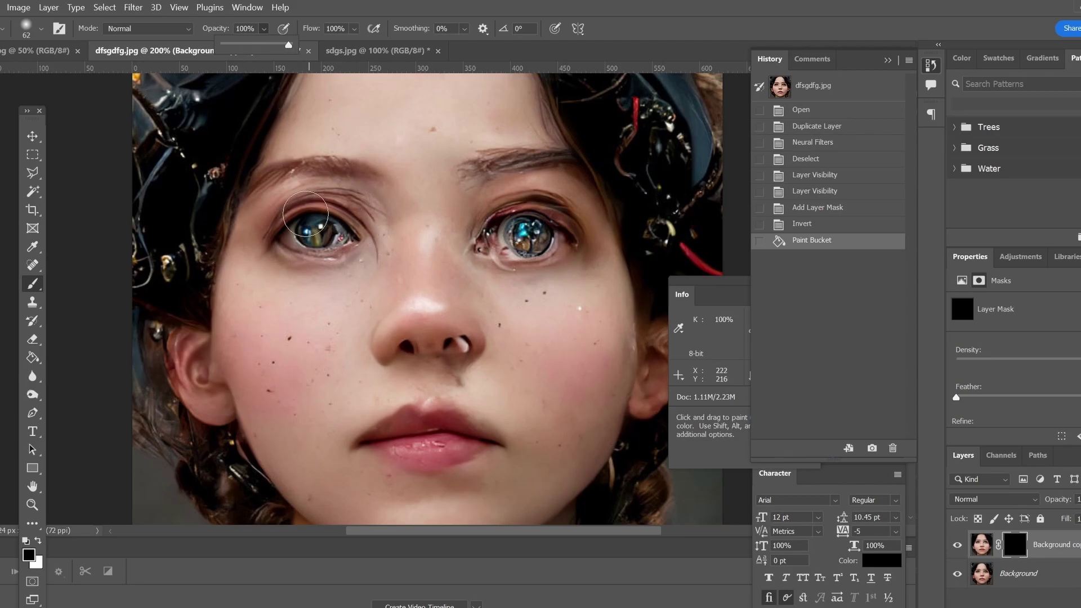
pyautogui.click(661, 36)
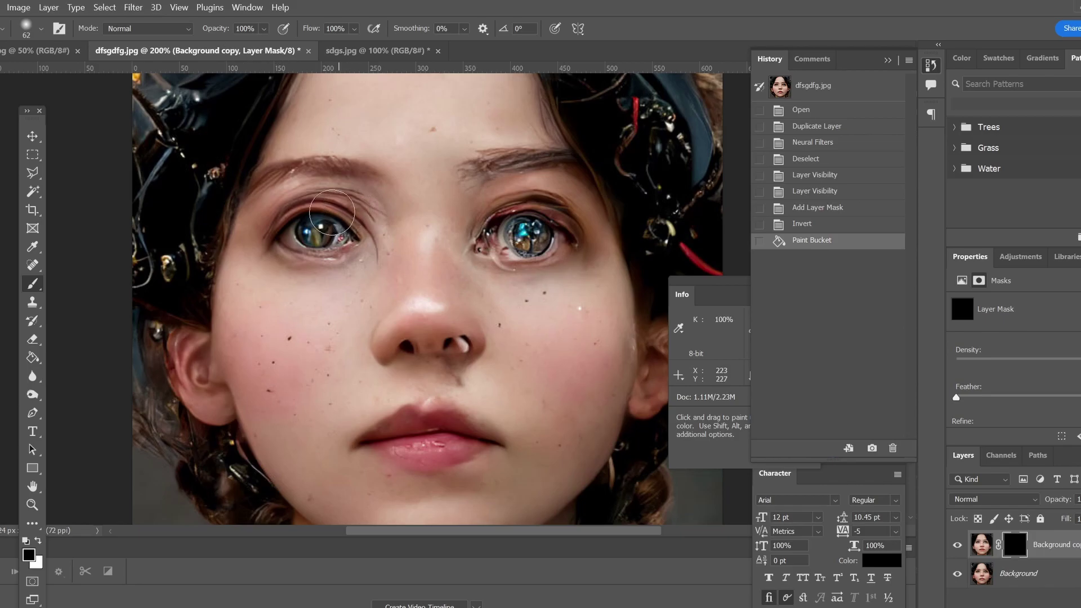
pyautogui.click(39, 31)
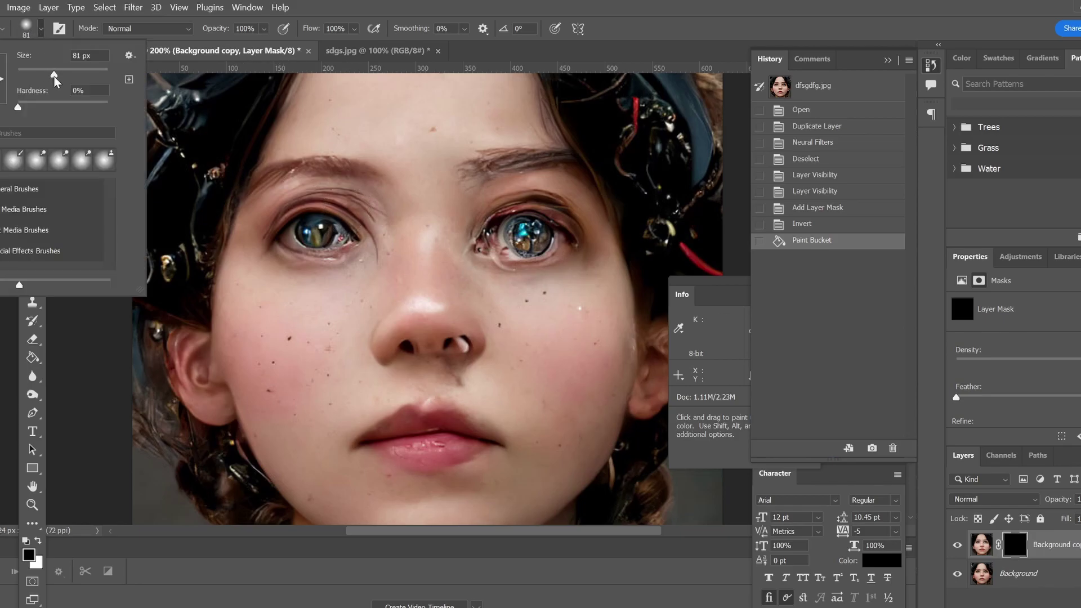
pyautogui.press('Return')
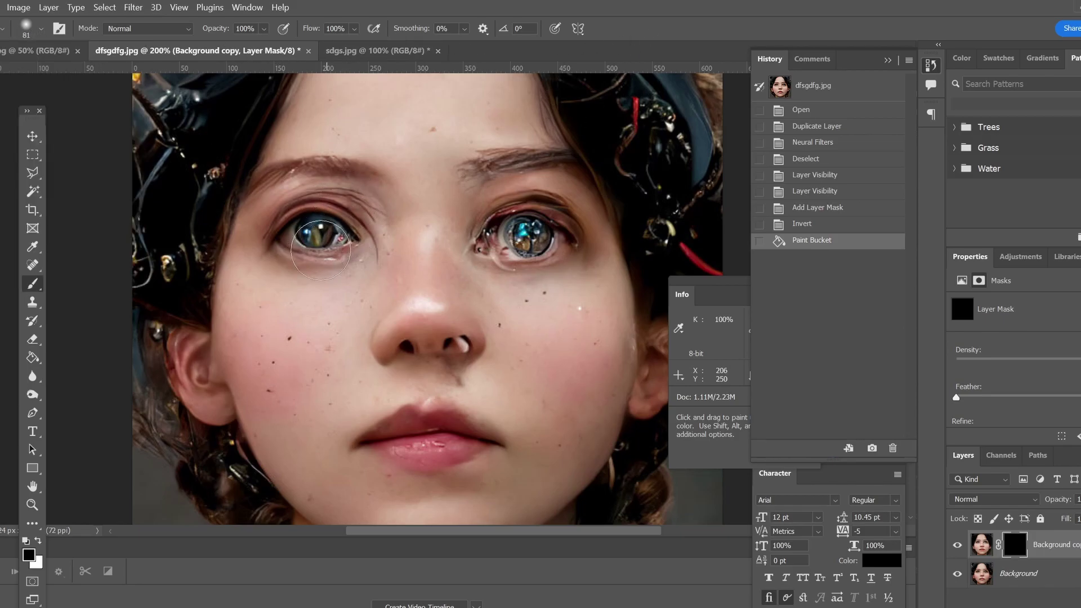
pyautogui.moveTo(320, 250)
pyautogui.mouseDown()
pyautogui.moveTo(361, 220)
pyautogui.moveTo(330, 261)
pyautogui.moveTo(346, 233)
pyautogui.moveTo(318, 248)
pyautogui.moveTo(333, 226)
pyautogui.moveTo(300, 230)
pyautogui.moveTo(340, 225)
pyautogui.mouseUp()
pyautogui.click(39, 540)
pyautogui.moveTo(473, 236)
pyautogui.mouseDown()
pyautogui.moveTo(552, 233)
pyautogui.moveTo(478, 250)
pyautogui.mouseUp()
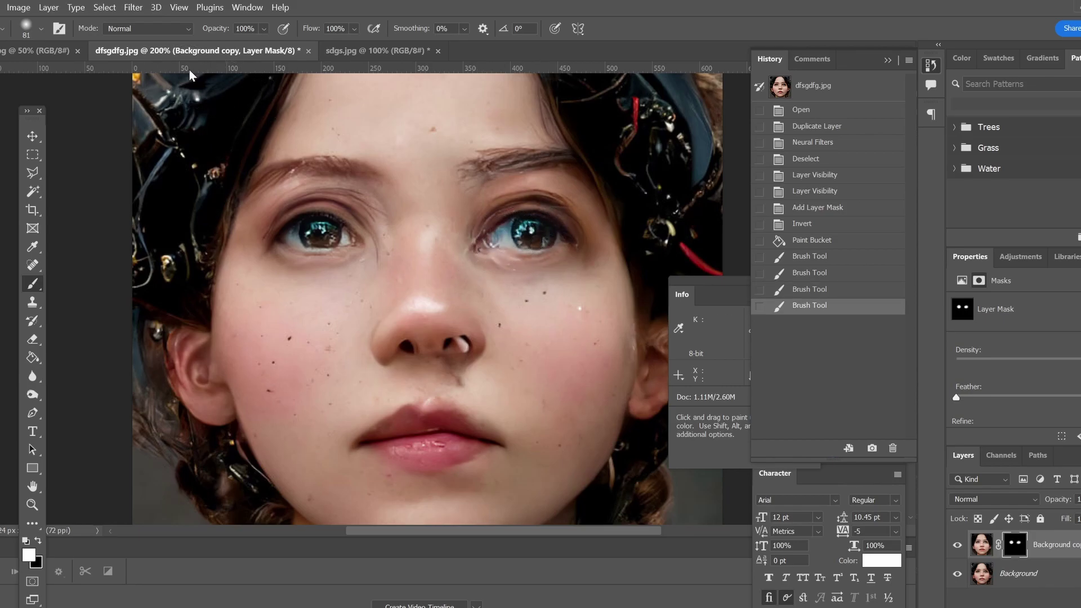
# Lower brush opacity to about 29% and softly paint both eyes and the lips into view.
pyautogui.click(263, 29)
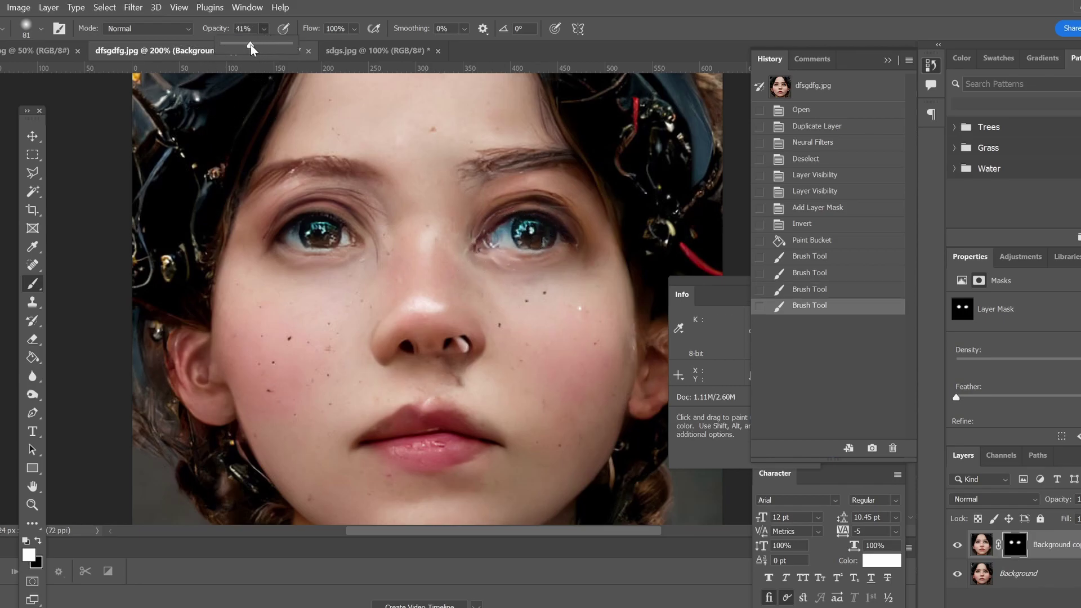
pyautogui.moveTo(243, 45); pyautogui.dragTo(242, 45)
pyautogui.moveTo(516, 221)
pyautogui.mouseDown()
pyautogui.moveTo(481, 234)
pyautogui.moveTo(548, 237)
pyautogui.moveTo(497, 235)
pyautogui.moveTo(523, 251)
pyautogui.mouseUp()
pyautogui.click(500, 237)
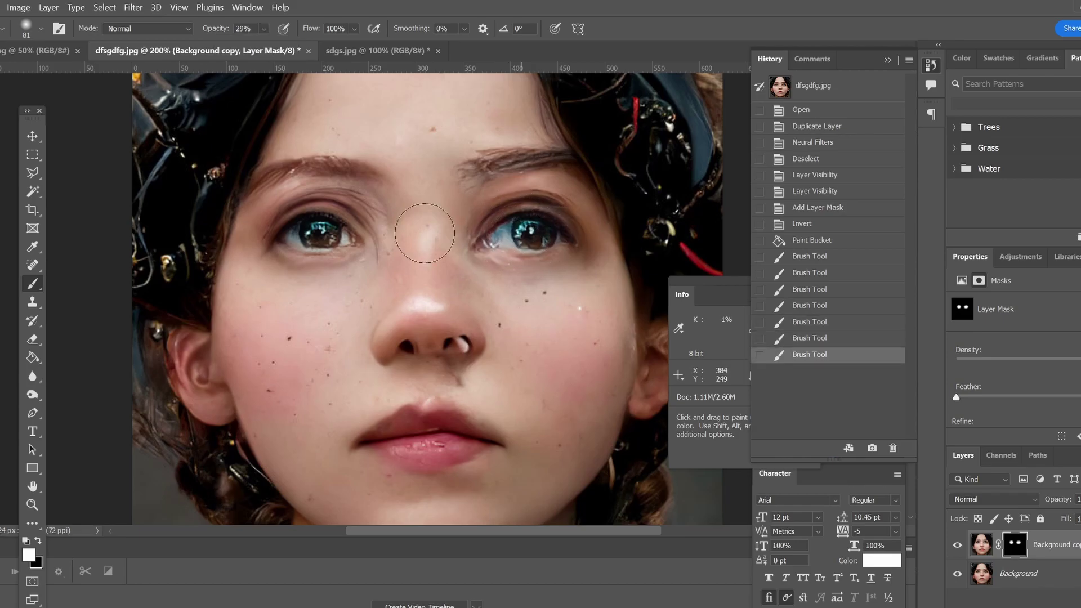
pyautogui.click(315, 234)
pyautogui.moveTo(309, 227)
pyautogui.mouseDown()
pyautogui.moveTo(332, 248)
pyautogui.moveTo(365, 236)
pyautogui.mouseUp()
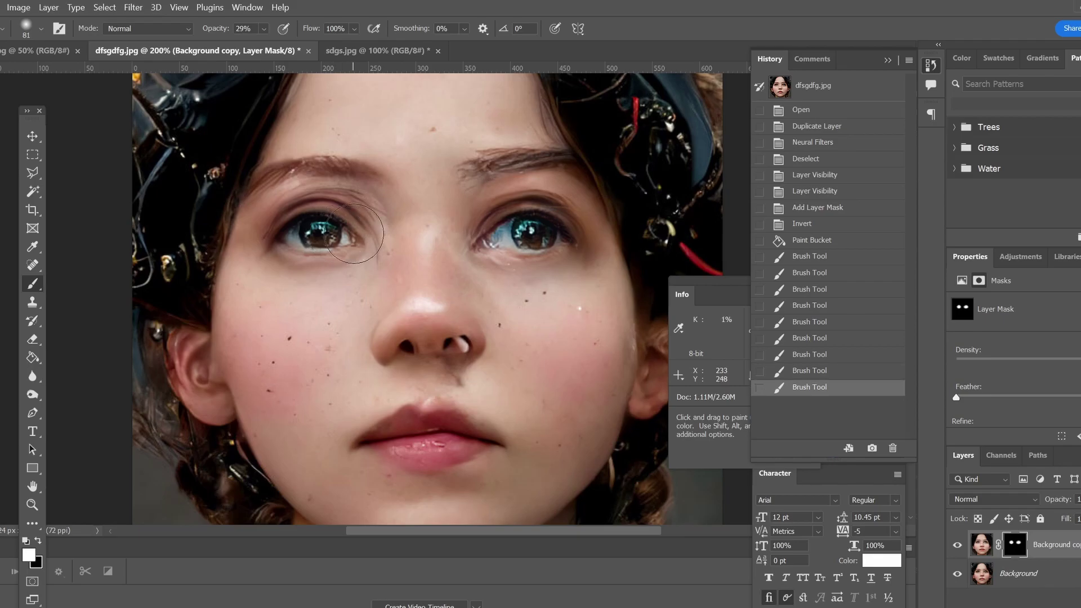
pyautogui.click(311, 231)
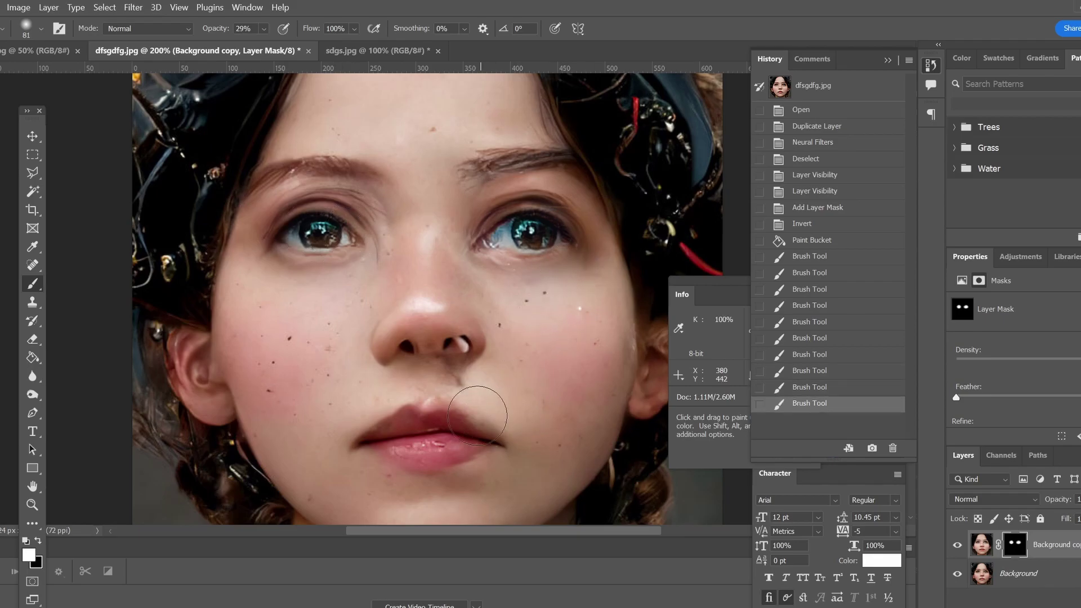
pyautogui.click(471, 440)
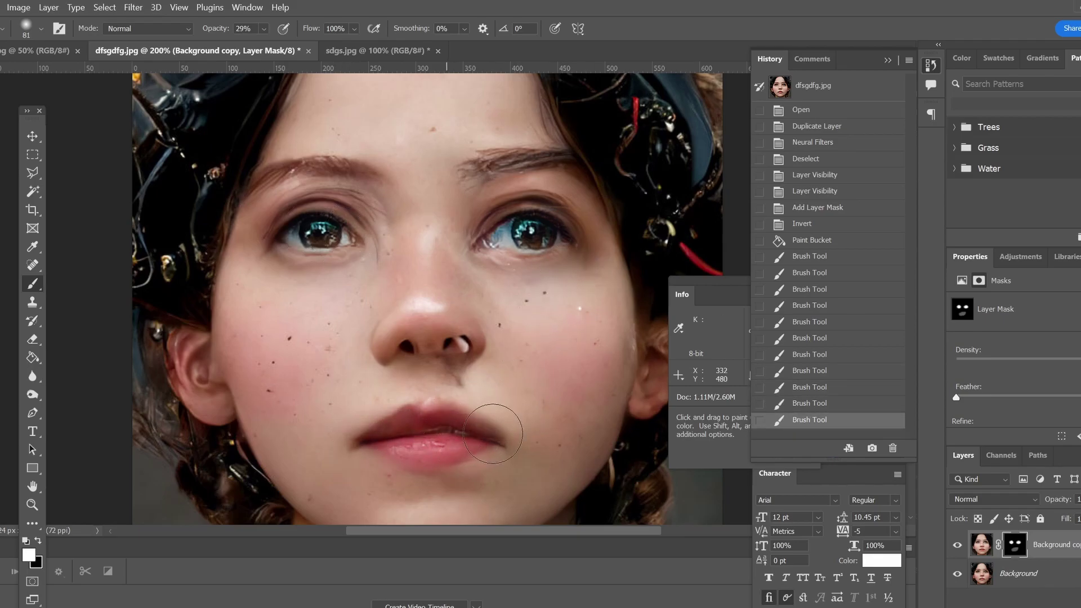
pyautogui.moveTo(495, 426)
pyautogui.mouseDown()
pyautogui.moveTo(366, 431)
pyautogui.moveTo(439, 405)
pyautogui.moveTo(435, 433)
pyautogui.moveTo(479, 429)
pyautogui.moveTo(408, 431)
pyautogui.mouseUp()
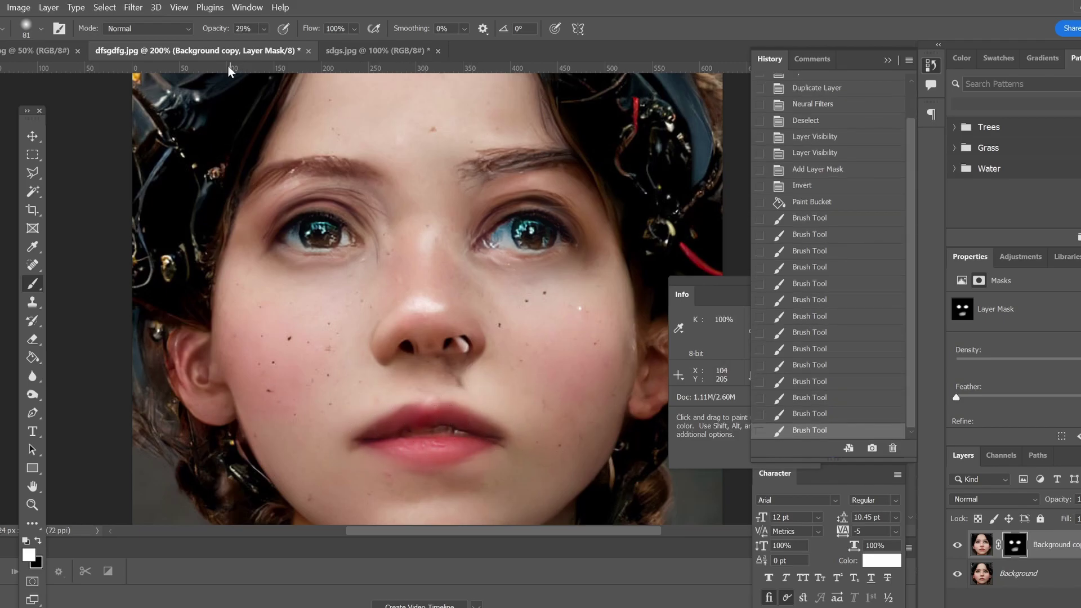
# Paint with black at 100% opacity to hide part of the edited left eye again.
pyautogui.click(263, 29)
pyautogui.moveTo(481, 413)
pyautogui.mouseDown()
pyautogui.moveTo(409, 429)
pyautogui.moveTo(498, 423)
pyautogui.moveTo(382, 436)
pyautogui.moveTo(457, 427)
pyautogui.mouseUp()
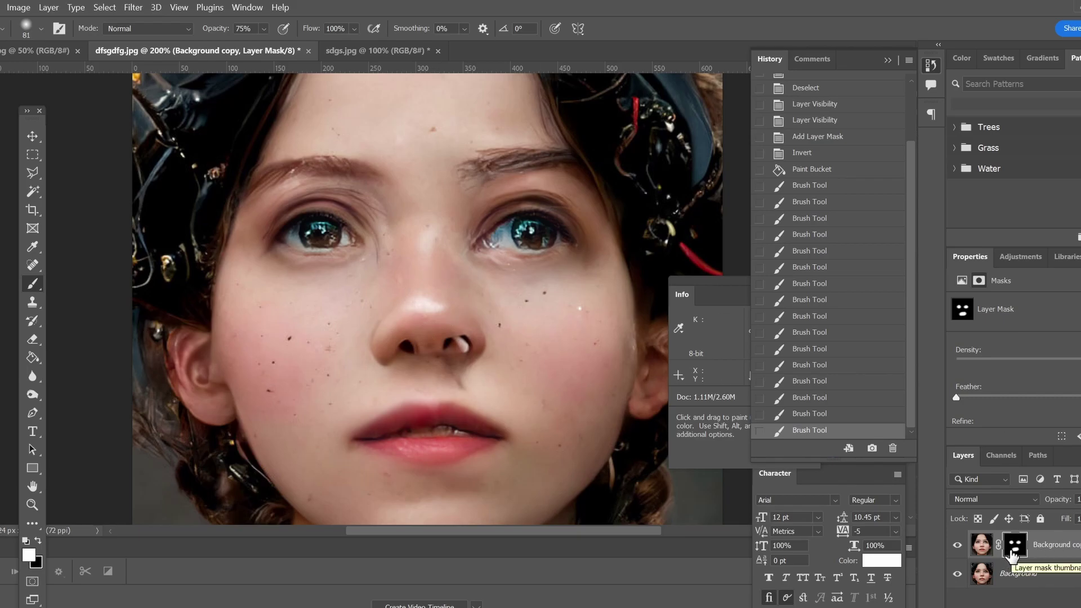
pyautogui.click(38, 541)
pyautogui.moveTo(263, 28); pyautogui.dragTo(293, 49)
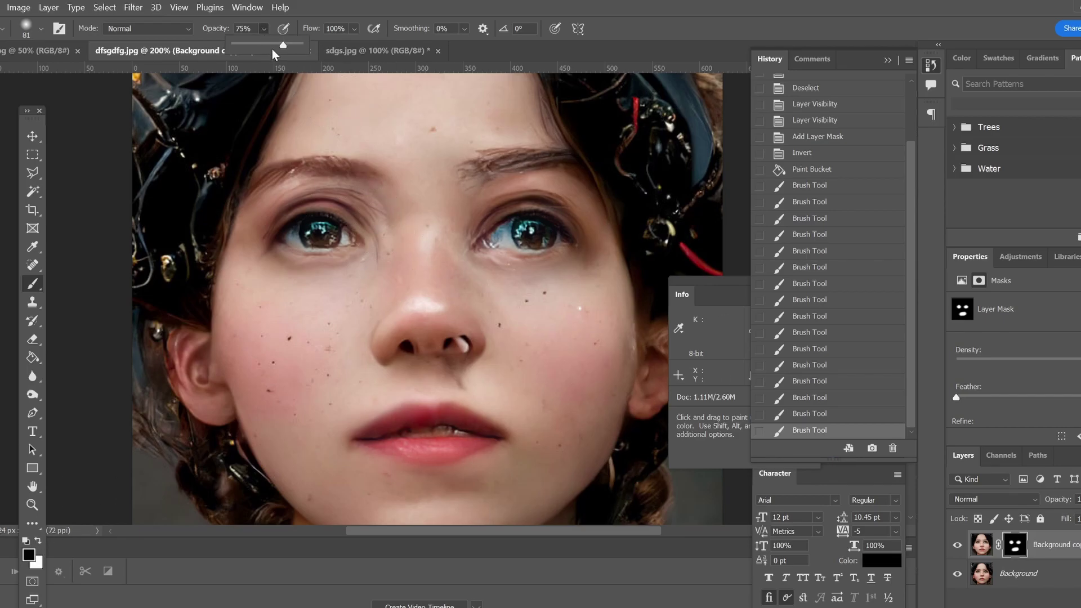
pyautogui.moveTo(332, 220)
pyautogui.mouseDown()
pyautogui.moveTo(311, 236)
pyautogui.moveTo(327, 225)
pyautogui.moveTo(347, 242)
pyautogui.moveTo(304, 233)
pyautogui.moveTo(329, 237)
pyautogui.moveTo(302, 222)
pyautogui.moveTo(346, 228)
pyautogui.moveTo(306, 223)
pyautogui.moveTo(315, 243)
pyautogui.moveTo(337, 237)
pyautogui.moveTo(287, 249)
pyautogui.moveTo(313, 230)
pyautogui.moveTo(351, 231)
pyautogui.moveTo(299, 226)
pyautogui.moveTo(329, 228)
pyautogui.mouseUp()
# Switch back to white and reveal the edited face around the eyes, forehead and cheeks.
pyautogui.click(38, 540)
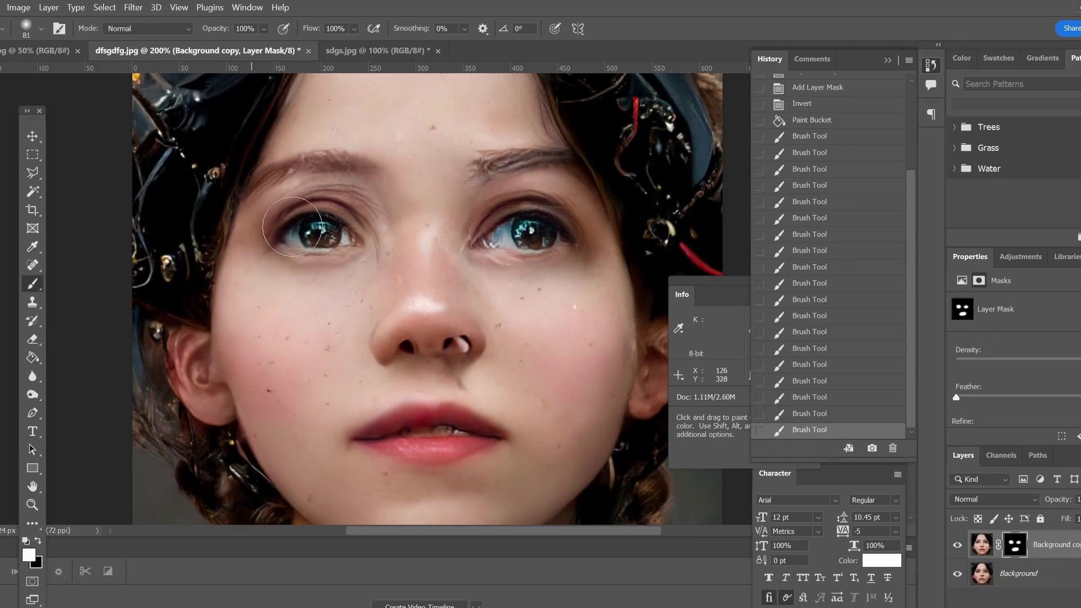
pyautogui.click(453, 131)
pyautogui.scroll(3, 427, 146)
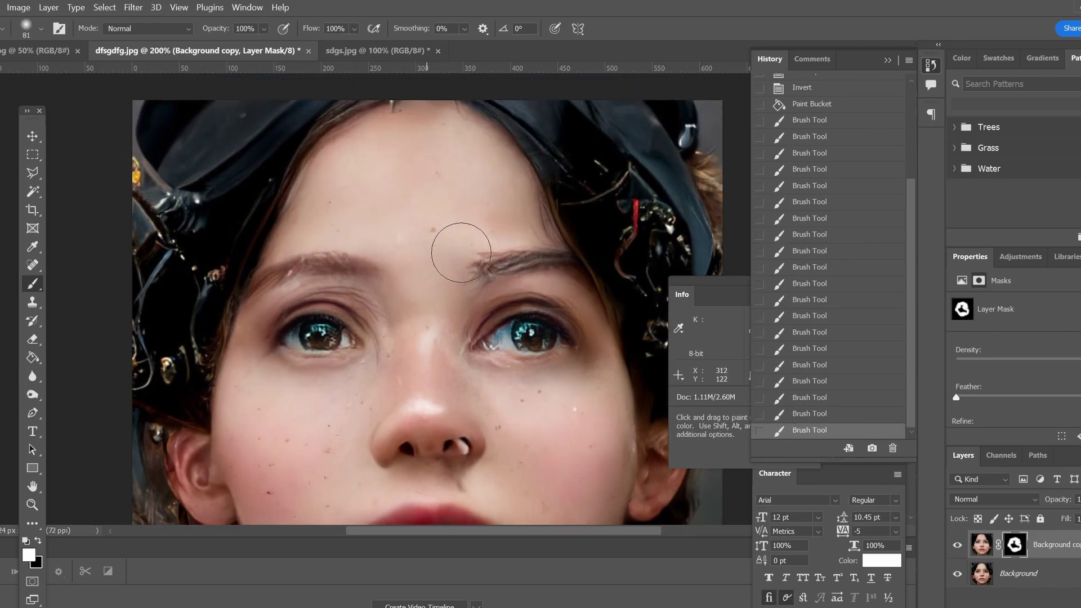
pyautogui.click(482, 320)
pyautogui.scroll(-4, 484, 315)
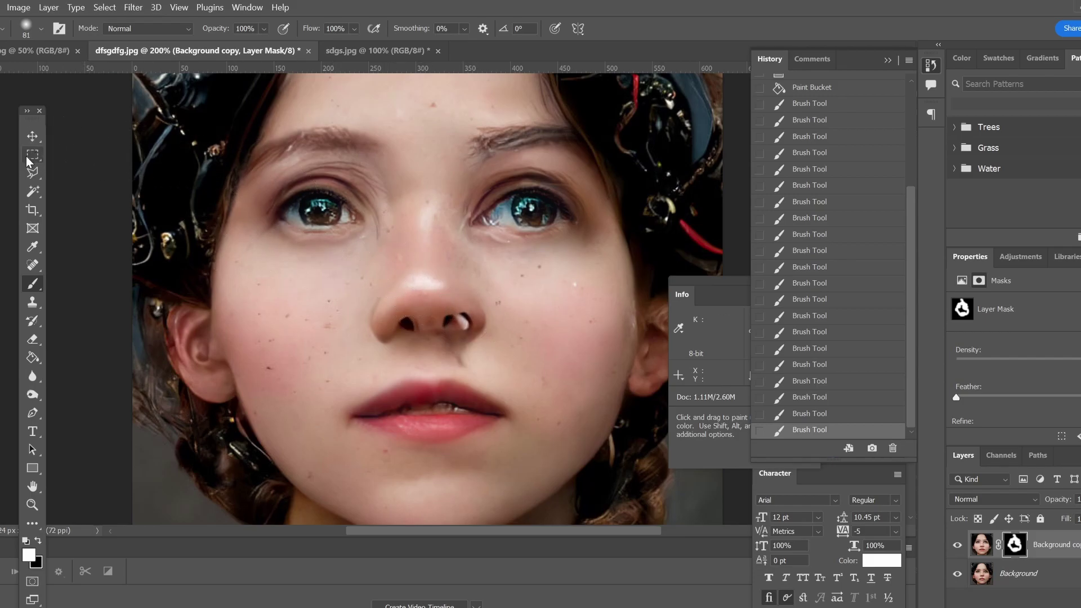
# Draw an 86 × 75 px elliptical marquee around the left nostril on the Background copy pixels.
pyautogui.moveTo(29, 162); pyautogui.dragTo(56, 169)
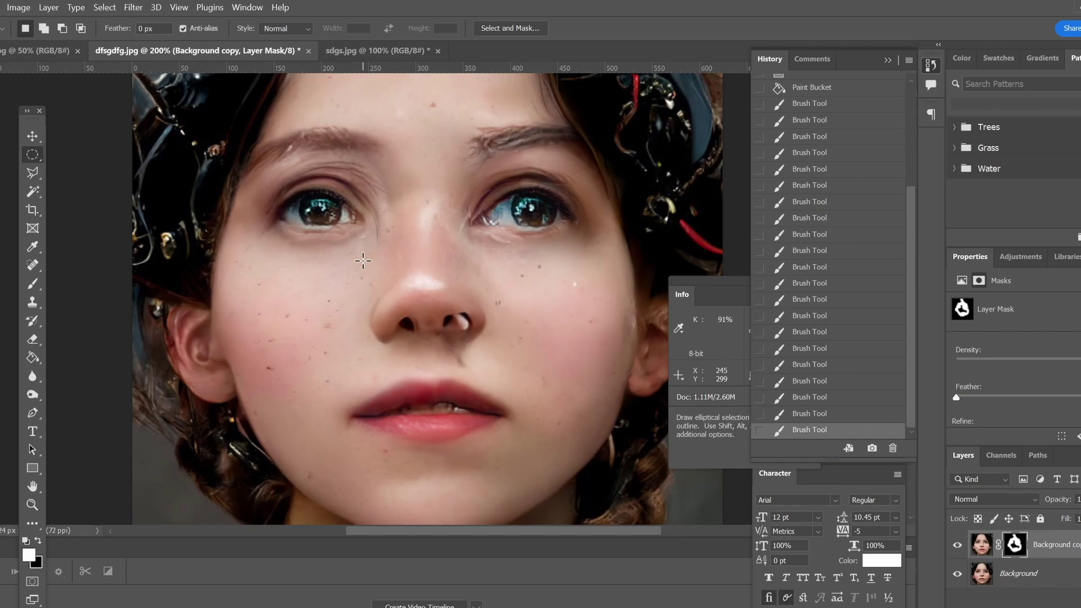
pyautogui.click(981, 544)
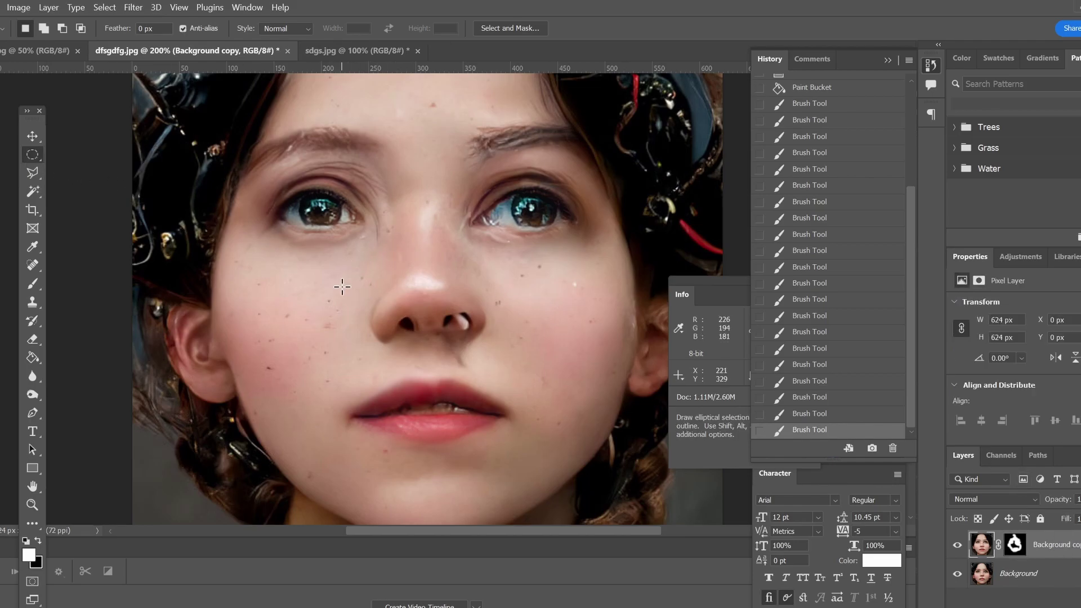
pyautogui.moveTo(352, 281); pyautogui.dragTo(423, 370)
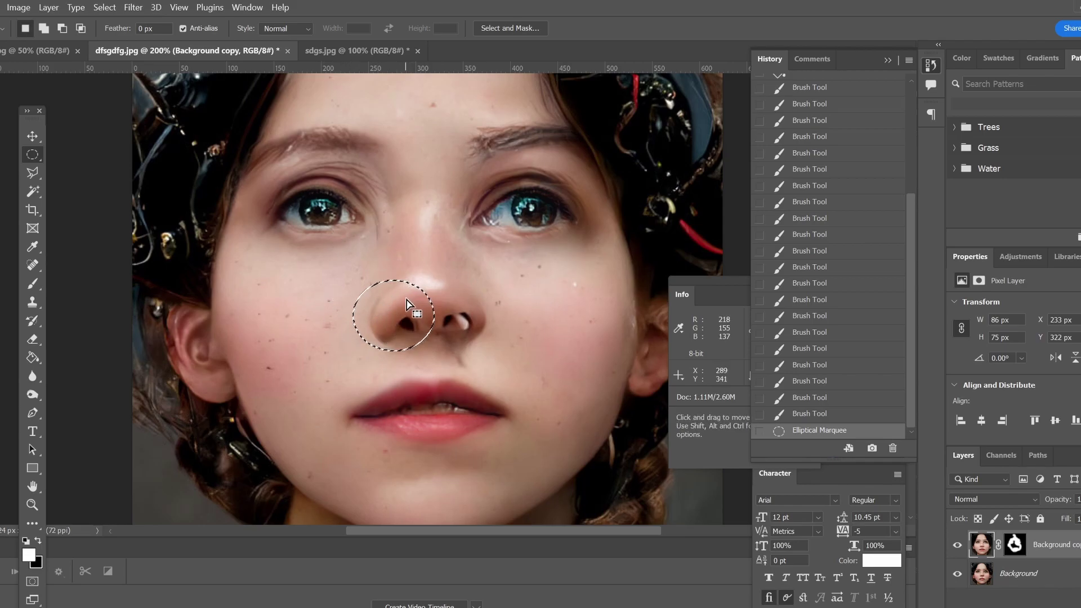
# Feather the nostril selection by 15 px and copy it to a new layer.
pyautogui.moveTo(408, 305); pyautogui.dragTo(400, 306)
pyautogui.click(105, 7)
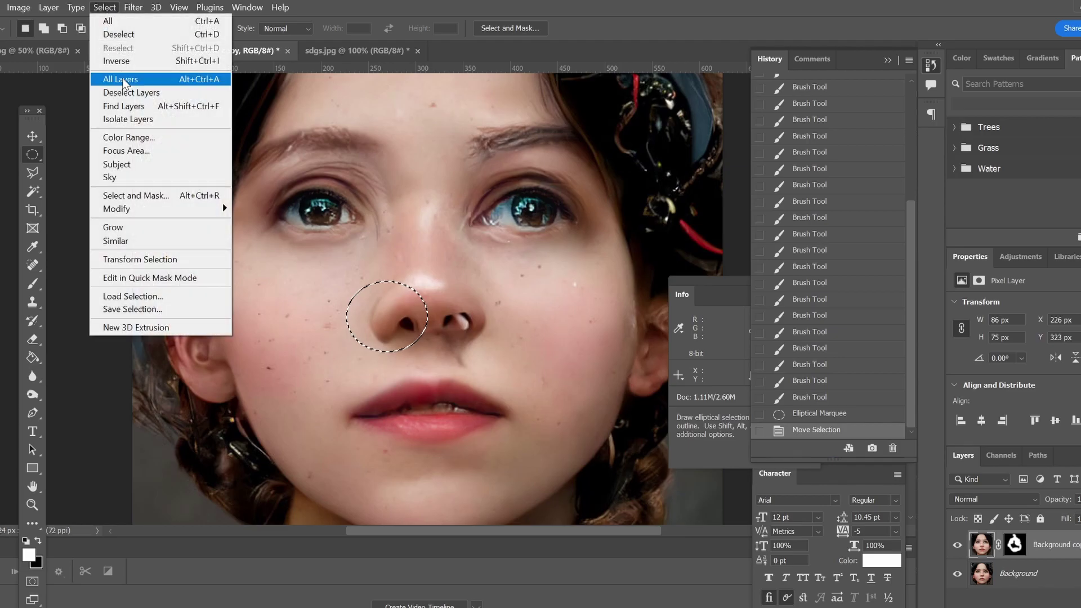
pyautogui.moveTo(139, 210)
pyautogui.click(271, 264)
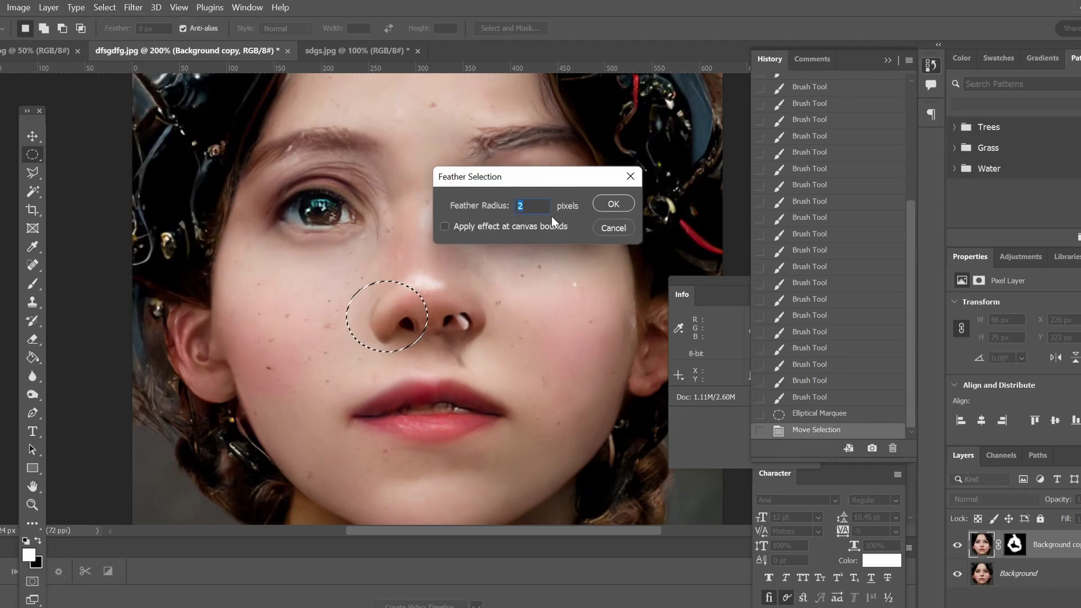
pyautogui.write('15')
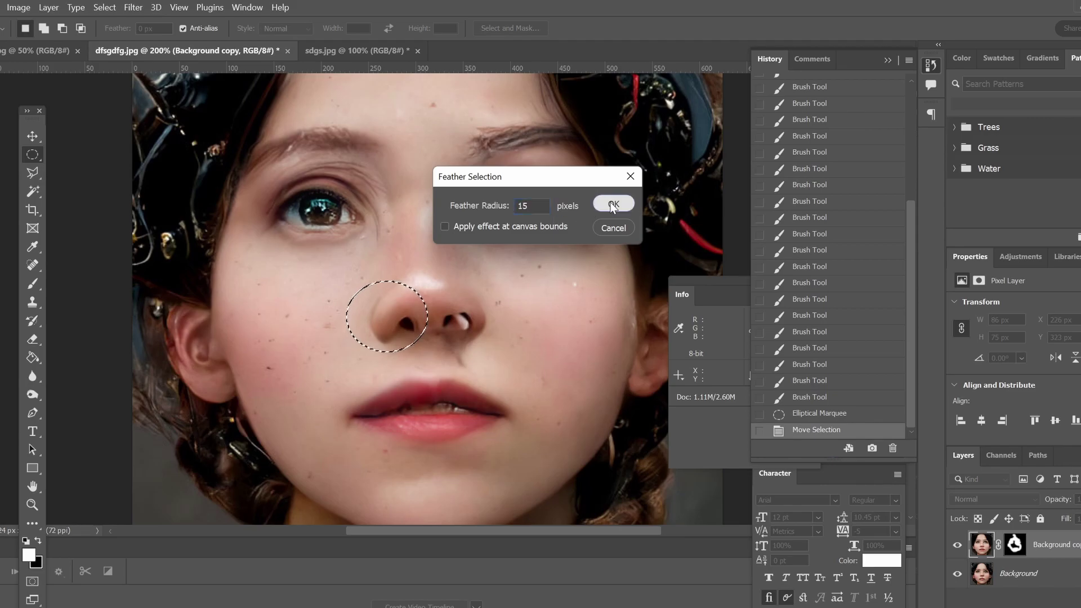
pyautogui.click(612, 205)
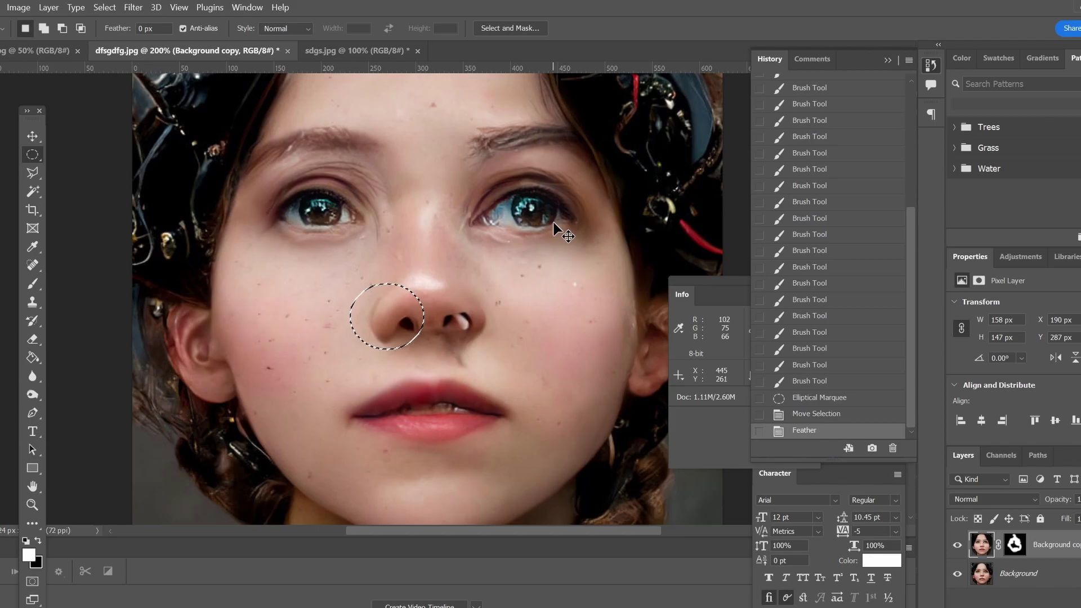
pyautogui.hotkey('ctrl', 'j')
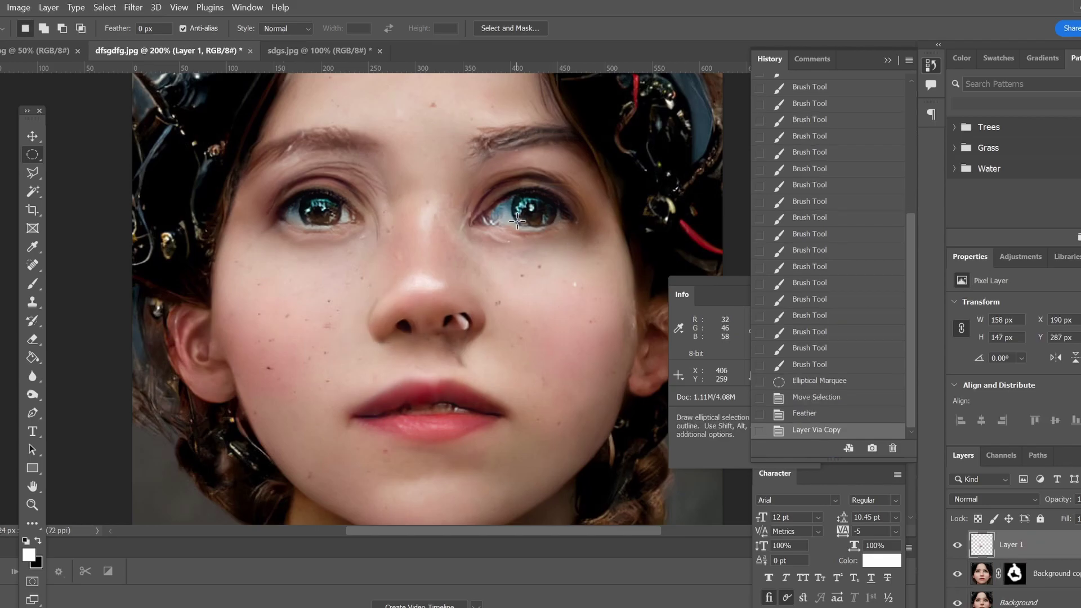
# Flip the nostril patch horizontally and move it right onto the other nostril.
pyautogui.click(1, 8)
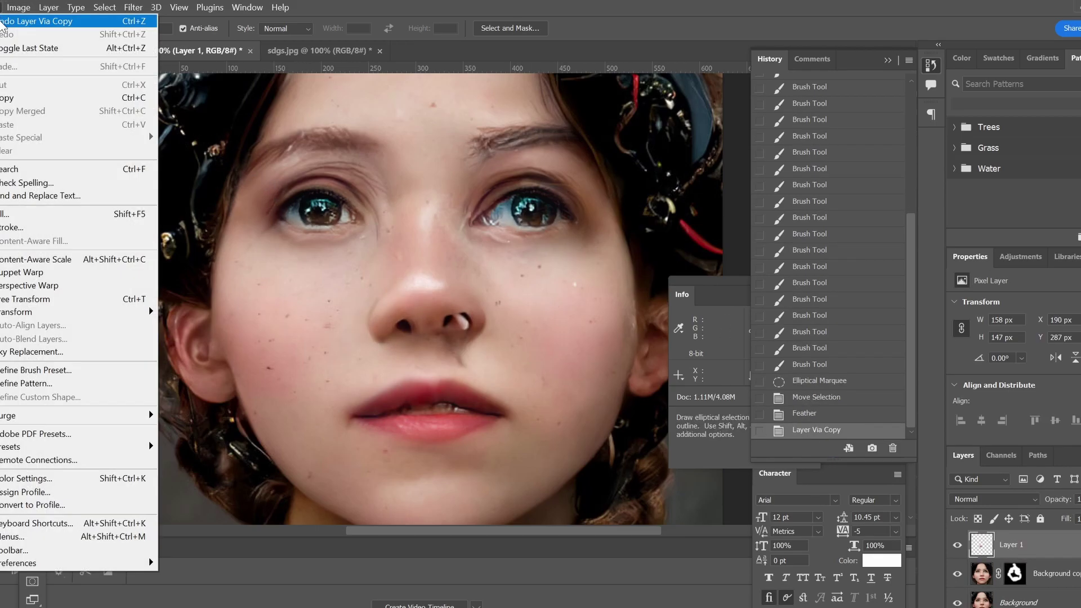
pyautogui.moveTo(115, 324)
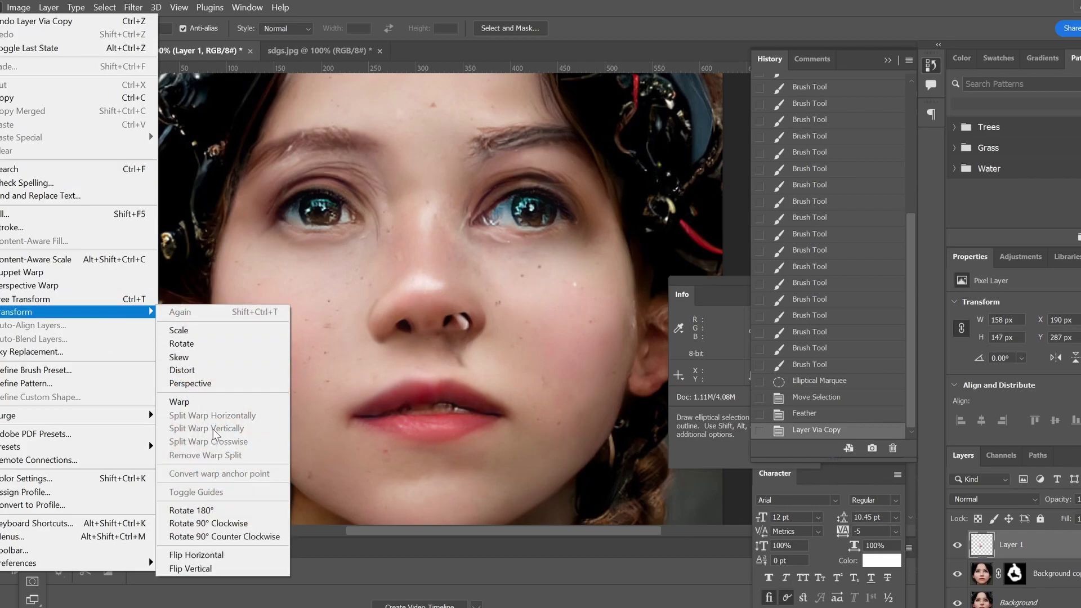
pyautogui.click(203, 554)
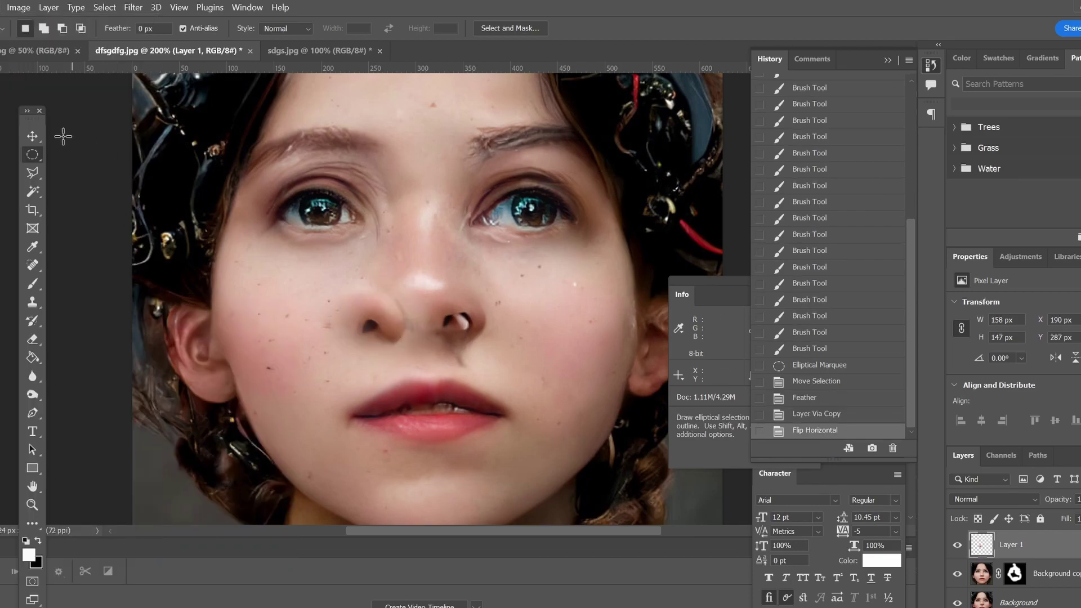
pyautogui.press('v')
pyautogui.moveTo(425, 306); pyautogui.dragTo(459, 294)
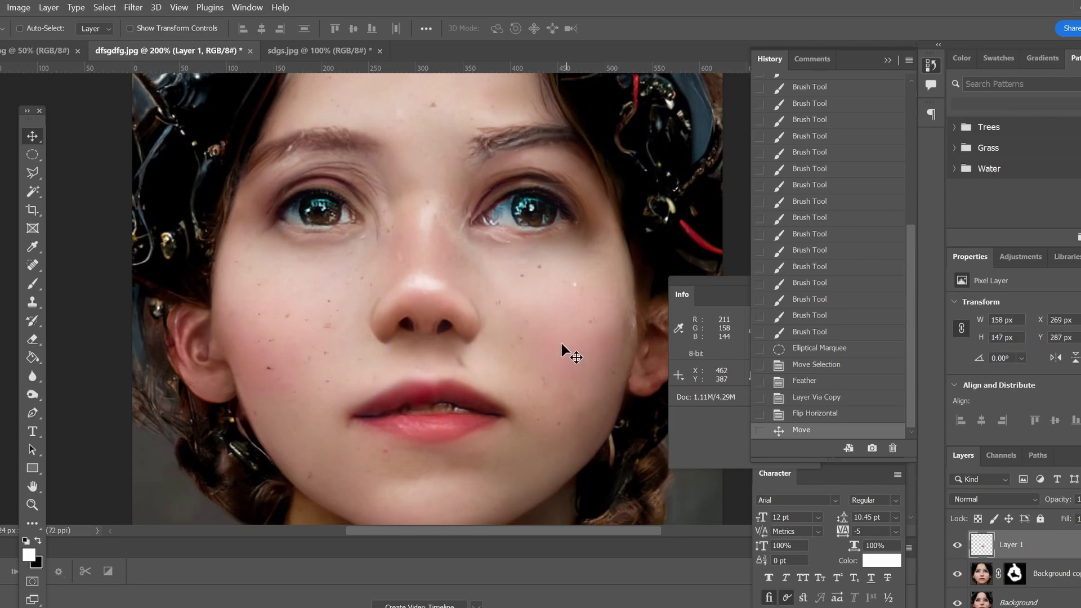
pyautogui.click(956, 545)
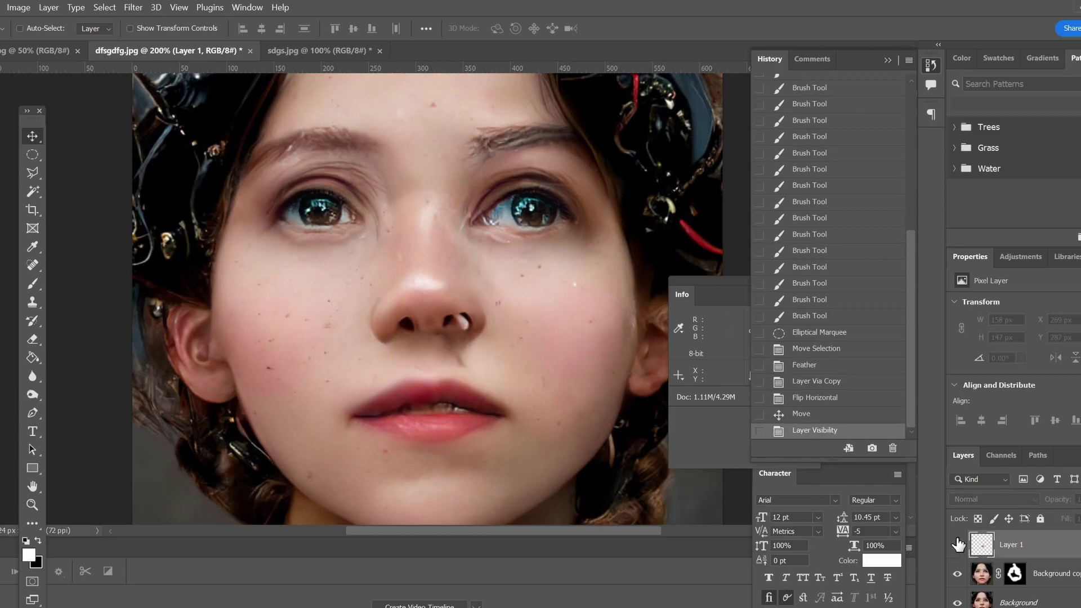
pyautogui.click(956, 544)
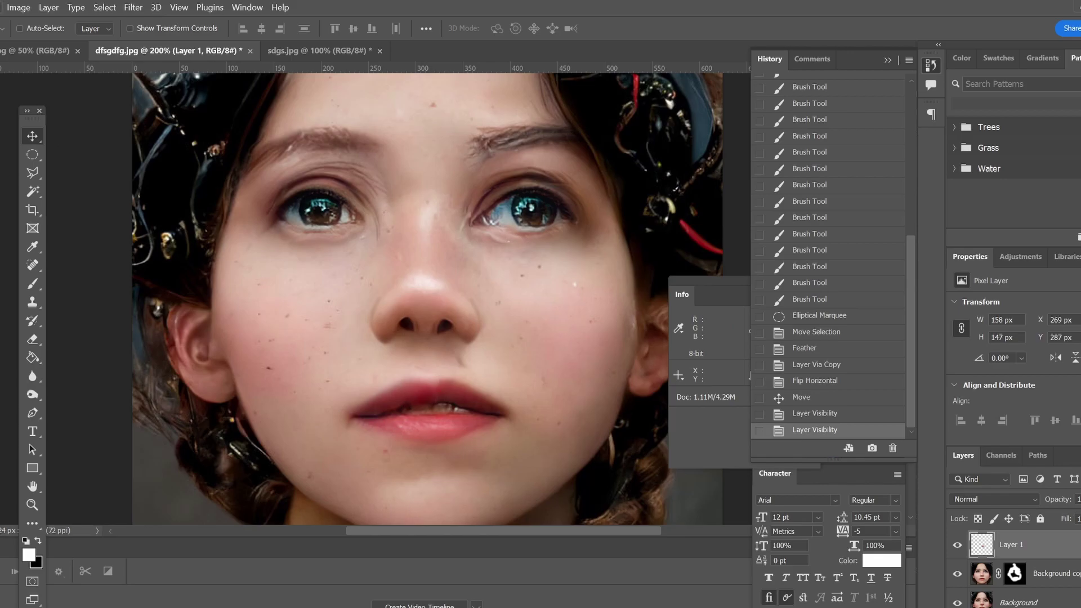
# Fine-tune the patch position with a Skew transform and commit it.
pyautogui.click(0, 8)
pyautogui.moveTo(136, 319)
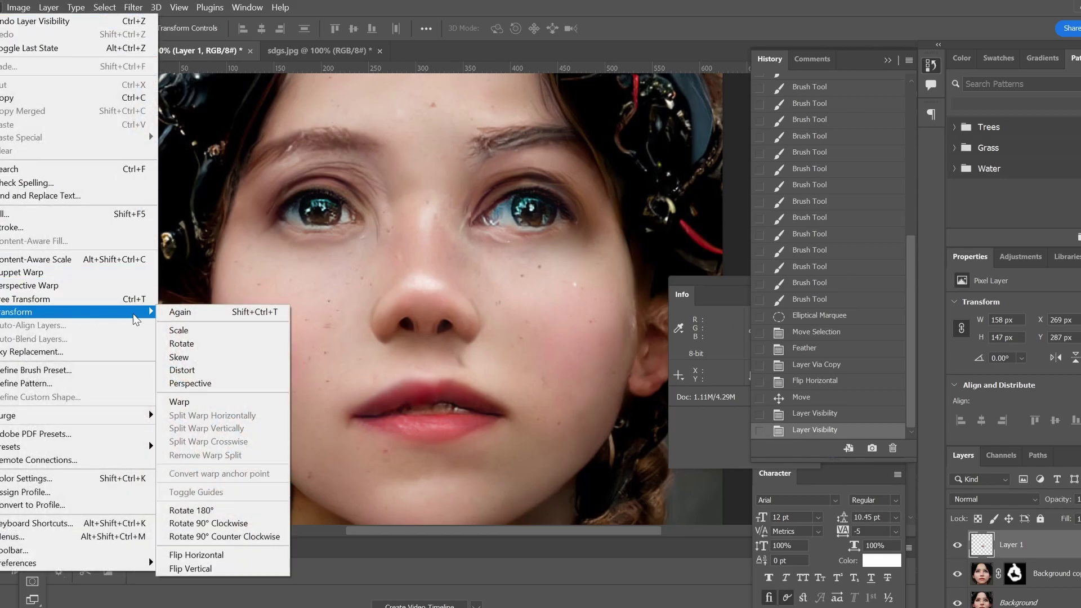
pyautogui.click(179, 357)
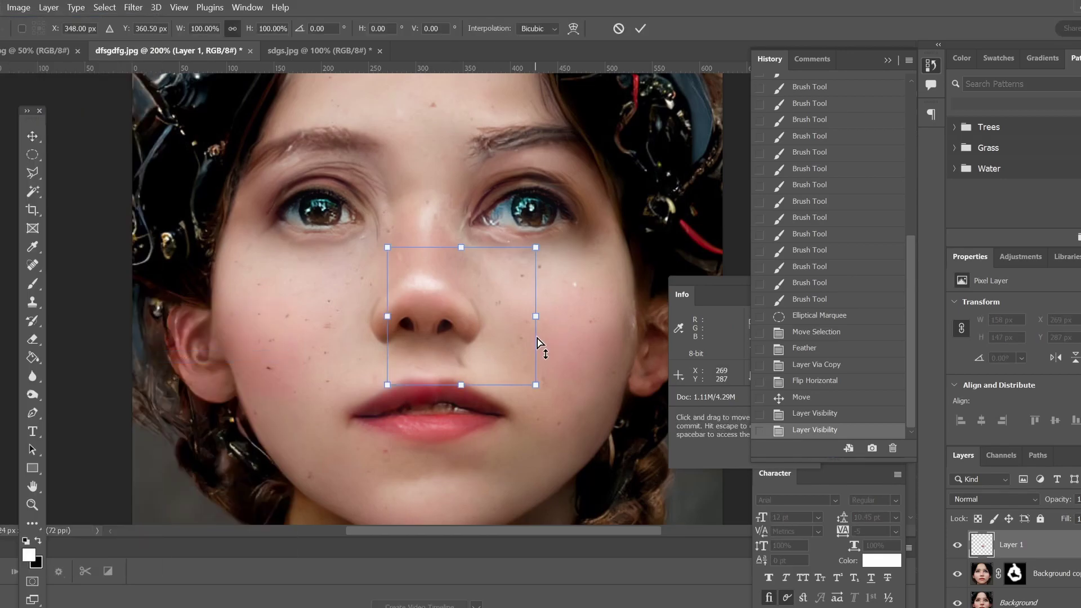
pyautogui.moveTo(529, 366); pyautogui.dragTo(531, 372)
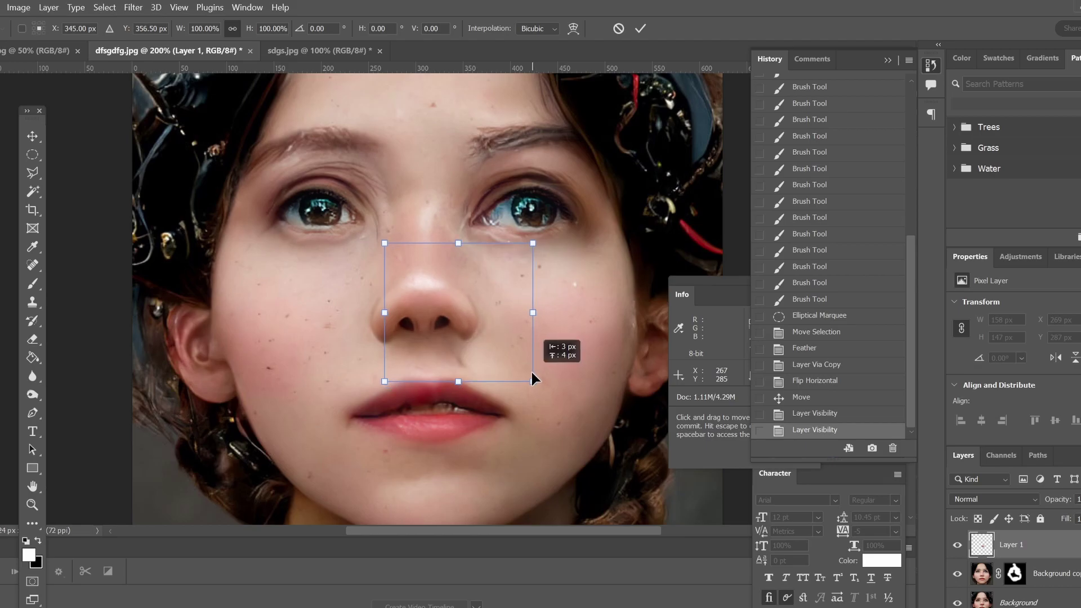
pyautogui.moveTo(529, 373); pyautogui.dragTo(530, 373)
pyautogui.press('Return')
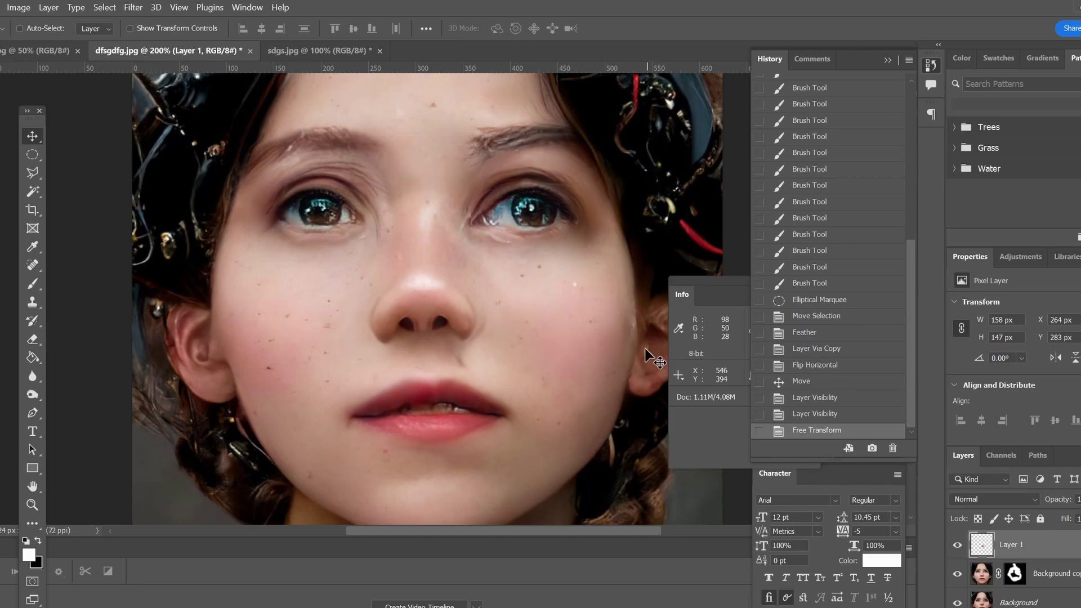
# Zoom in on the nose, set the Clone Stamp to 21 px, and merge Layer 1 with the portrait layer.
pyautogui.click(1062, 581)
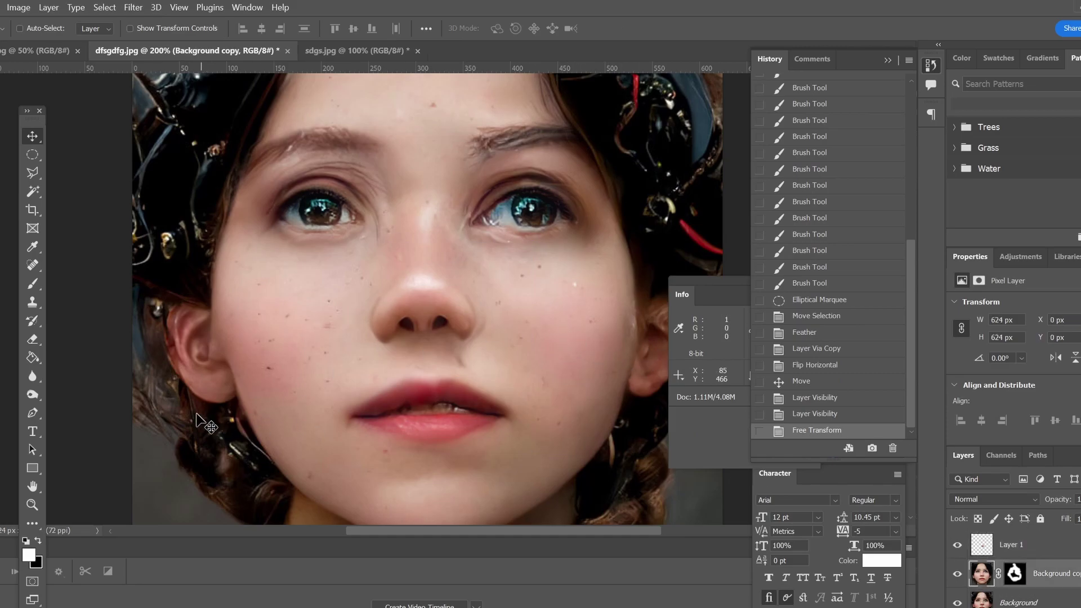
pyautogui.click(40, 498)
pyautogui.click(483, 347)
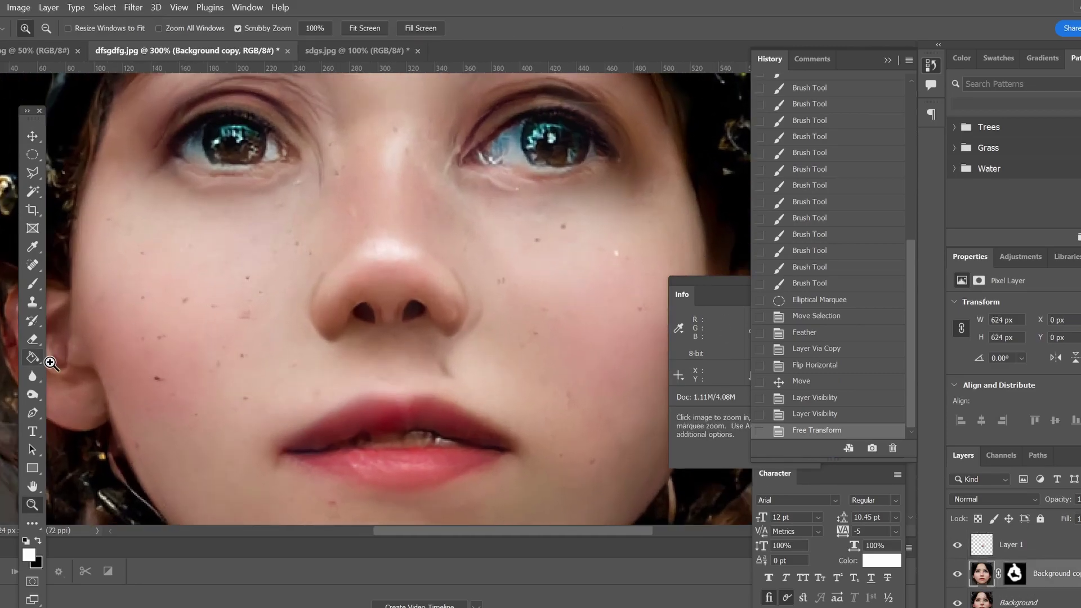
pyautogui.click(33, 302)
pyautogui.click(541, 329)
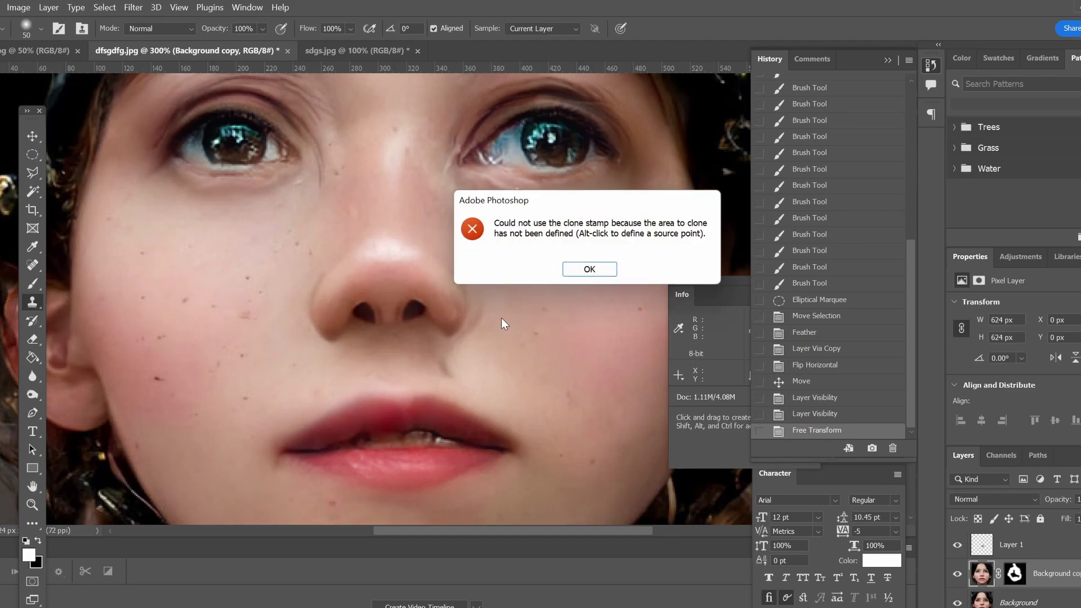
pyautogui.click(586, 268)
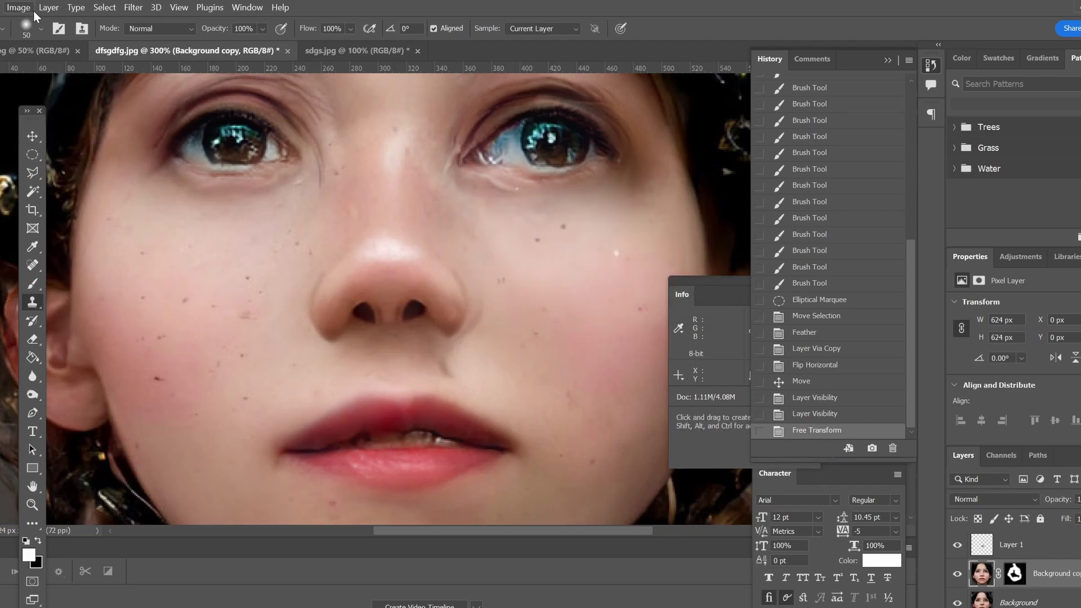
pyautogui.click(42, 28)
pyautogui.moveTo(30, 66); pyautogui.dragTo(24, 71)
pyautogui.click(1030, 557)
pyautogui.rightClick(1030, 558)
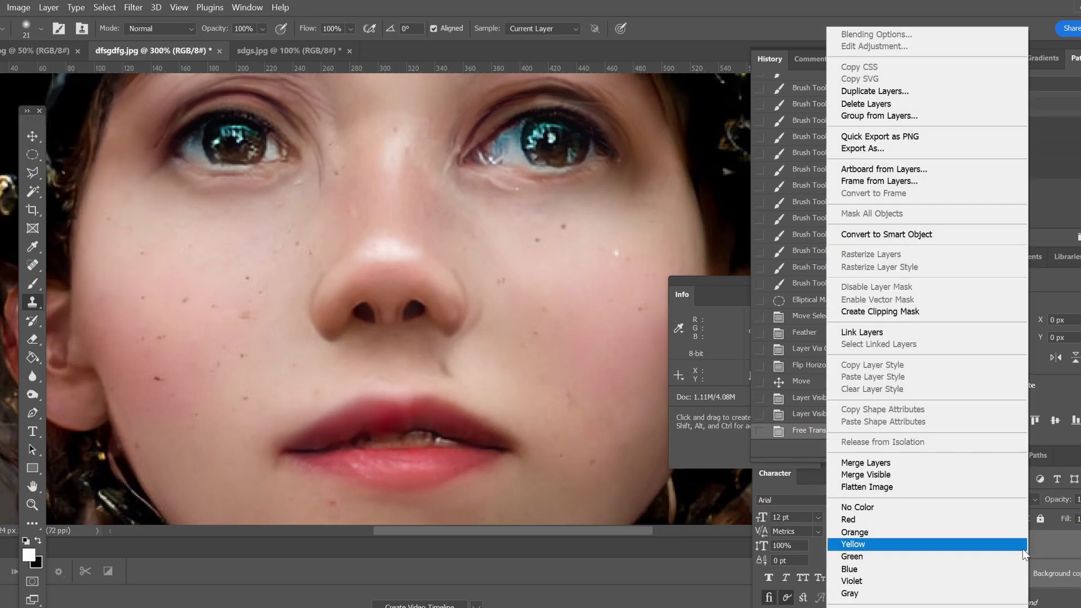
pyautogui.click(900, 464)
# Clone clean cheek skin over the spots beside the nose and above the upper lip.
pyautogui.keyDown('alt'); pyautogui.click(509, 326); pyautogui.keyUp('alt')
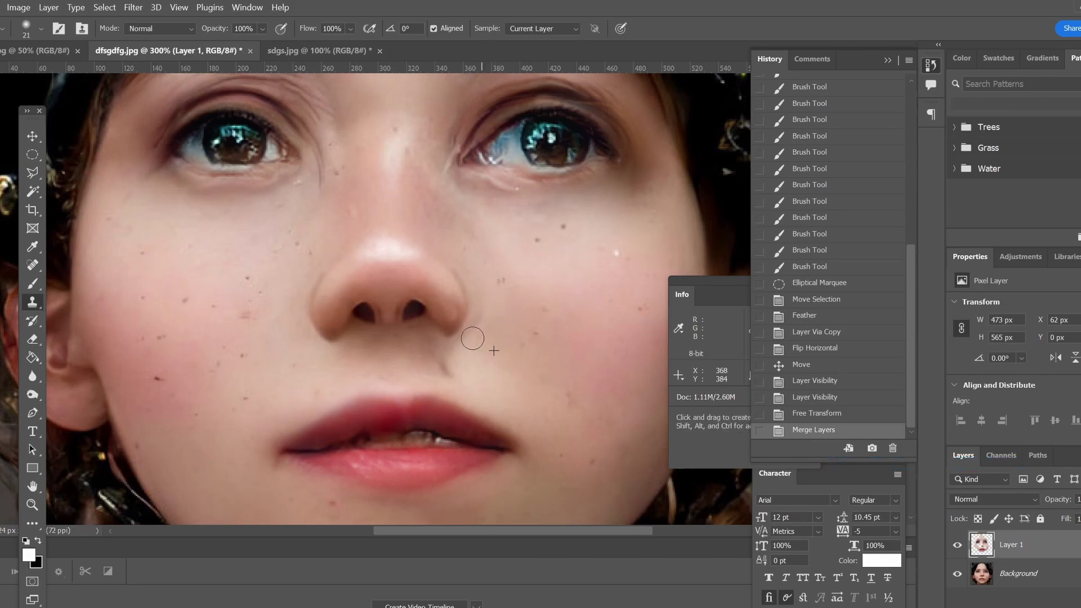
pyautogui.click(484, 316)
pyautogui.click(498, 328)
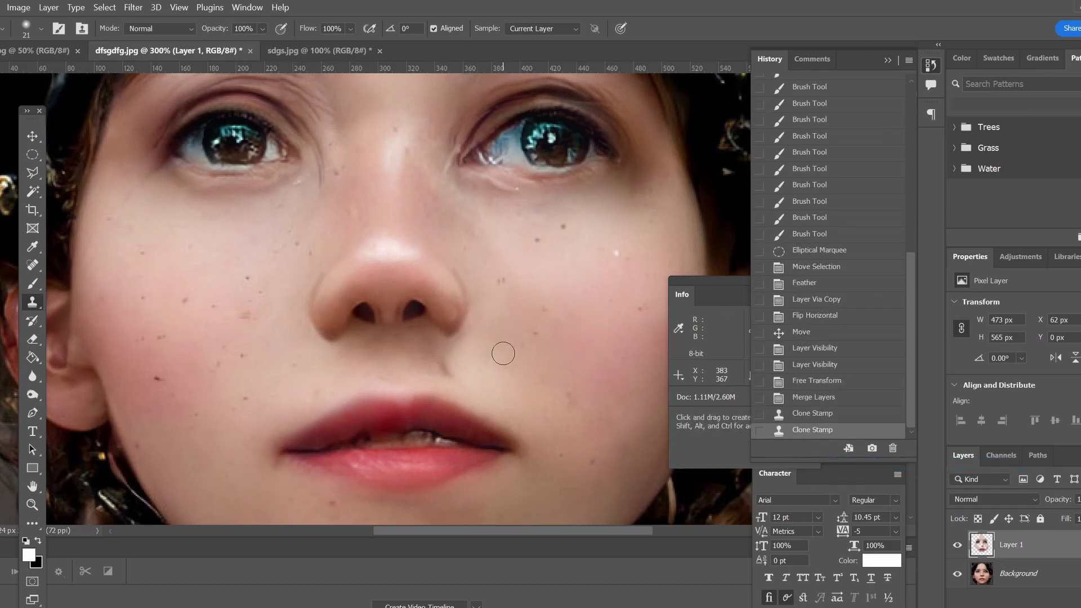
pyautogui.click(488, 319)
pyautogui.click(482, 336)
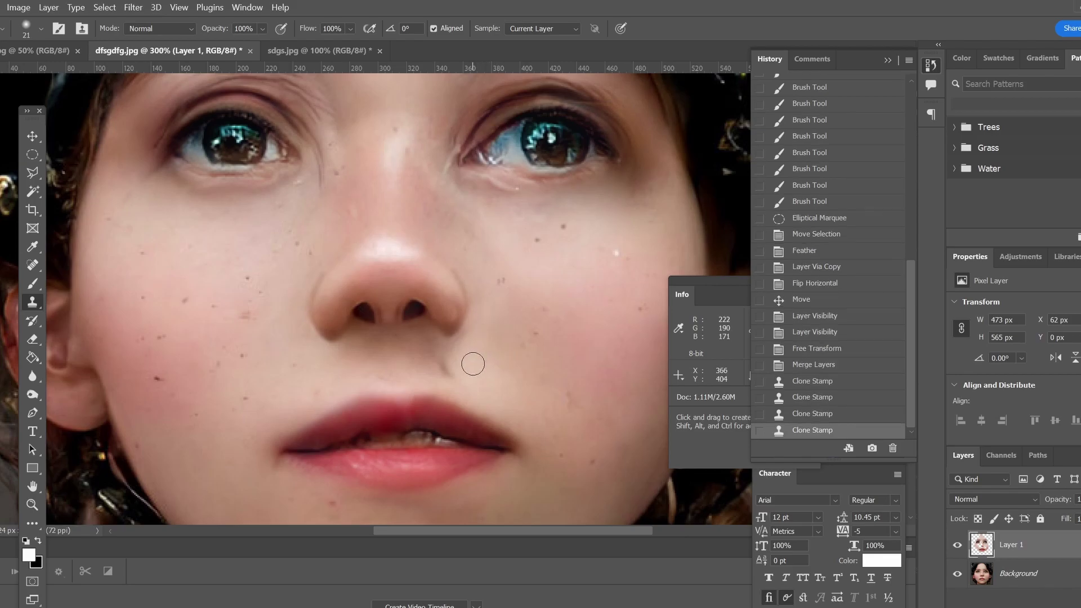
pyautogui.click(453, 362)
pyautogui.click(437, 366)
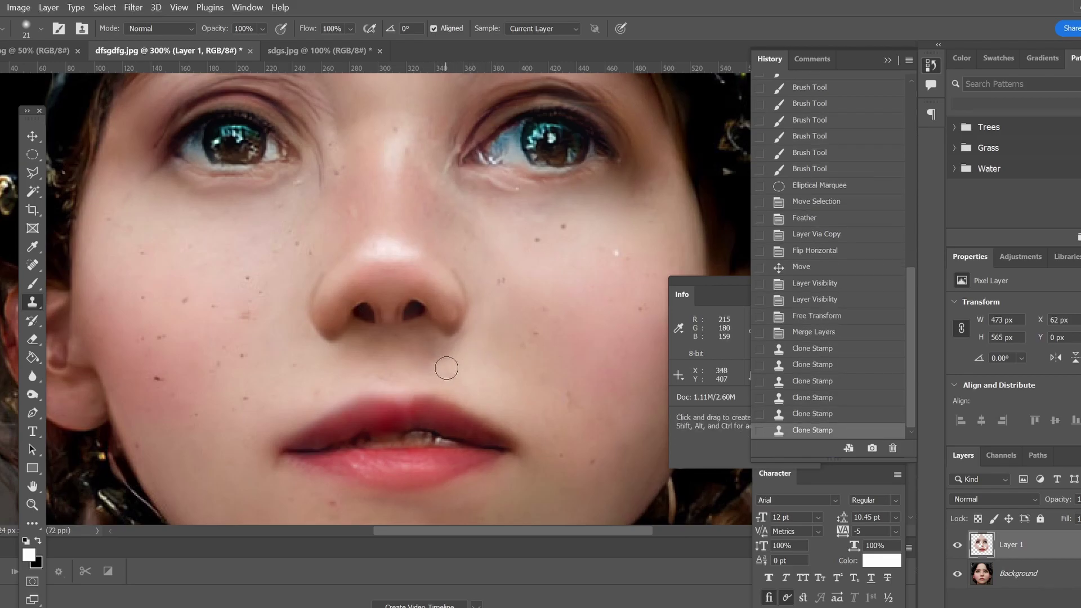
pyautogui.click(447, 369)
# Zoom back to 200% on the face, then collapse the History panel to show the Info panel.
pyautogui.click(36, 501)
pyautogui.doubleClick(36, 500)
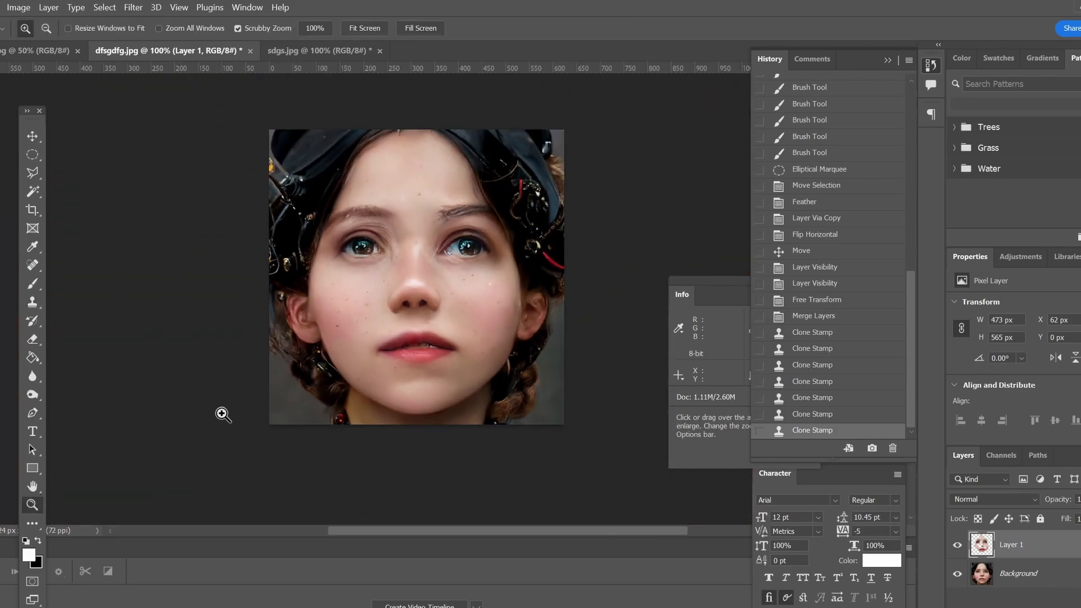
pyautogui.click(415, 299)
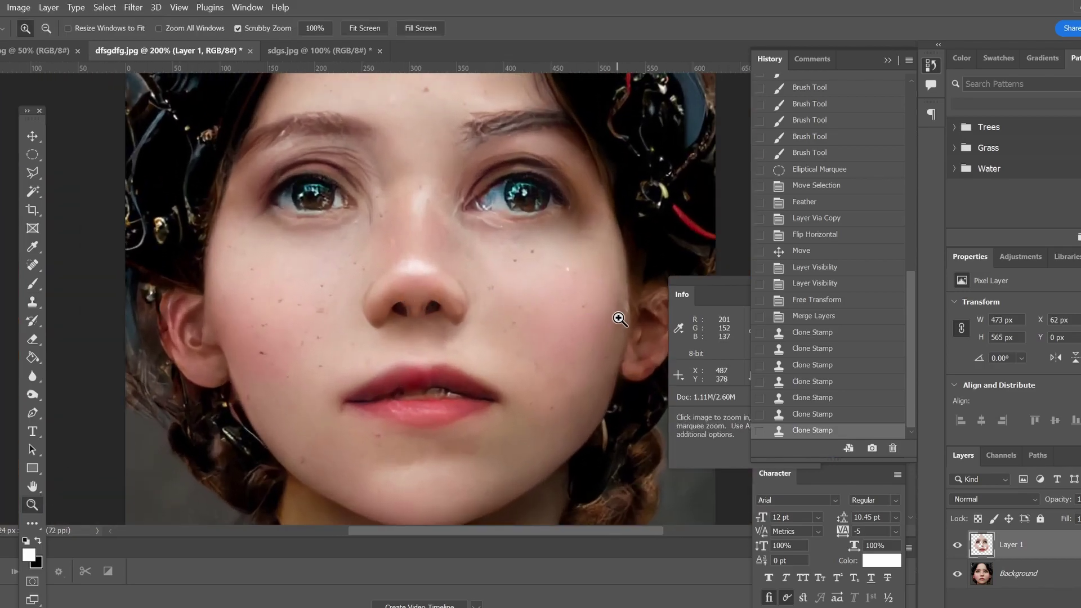
pyautogui.click(135, 7)
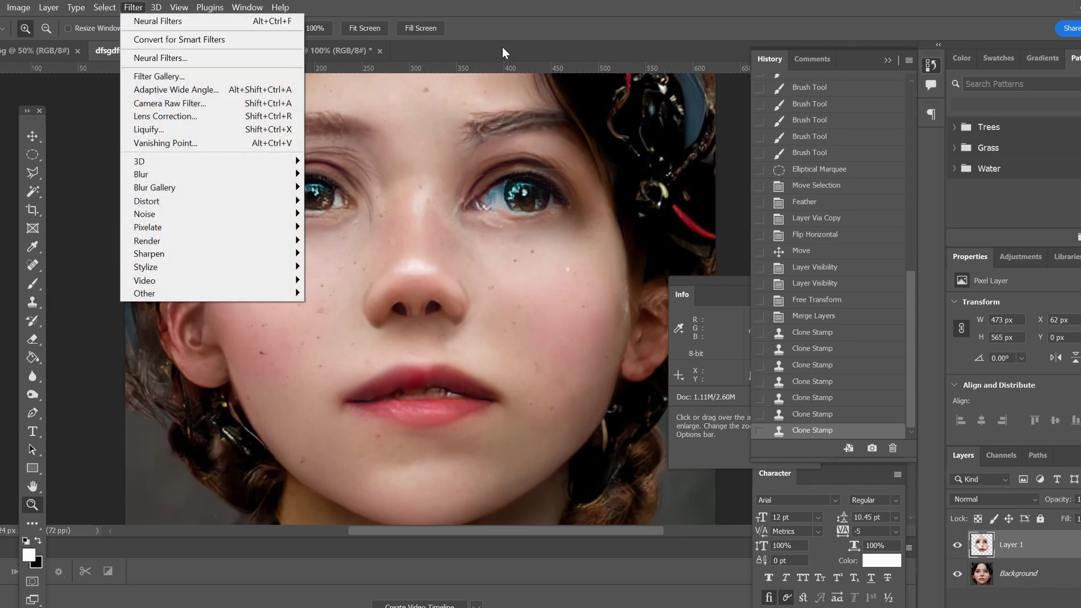
pyautogui.click(567, 28)
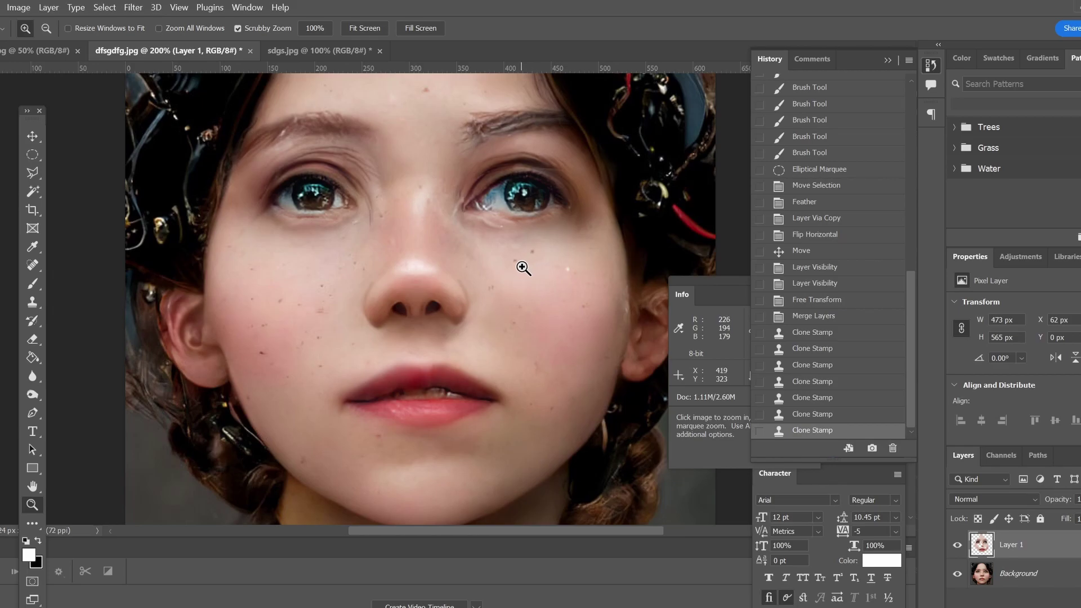
pyautogui.click(887, 60)
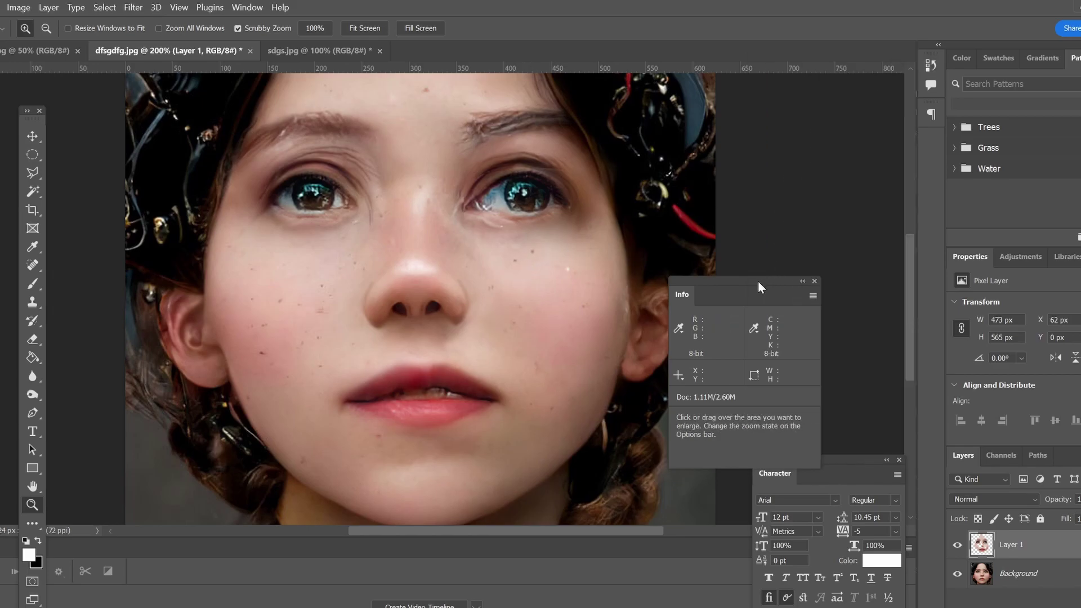
# Drag the Info panel by its title bar to the upper right, clear of the portrait's face.
pyautogui.moveTo(758, 287); pyautogui.dragTo(827, 195)
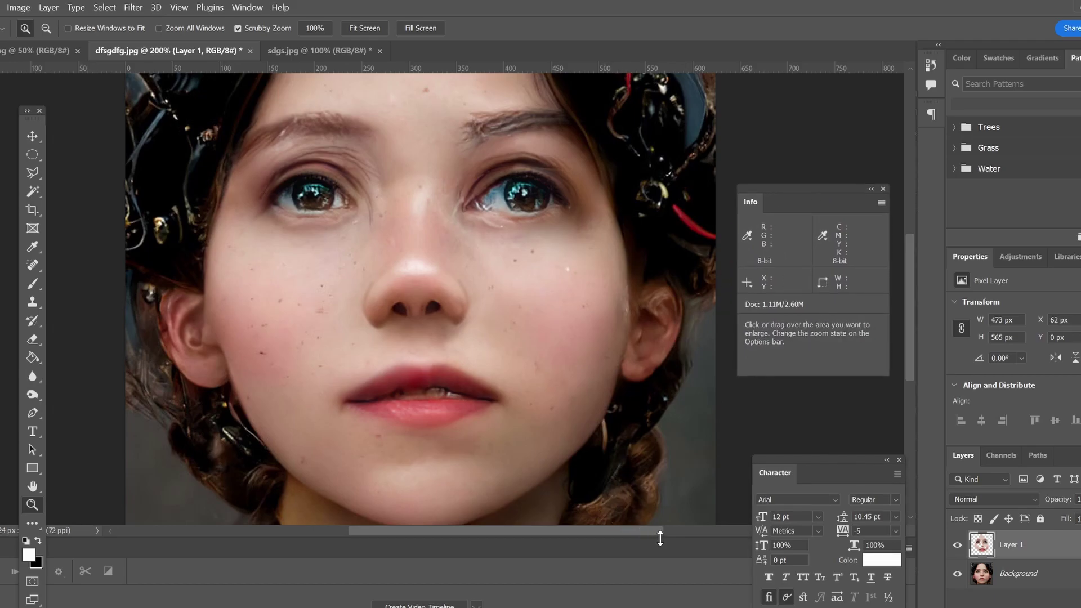